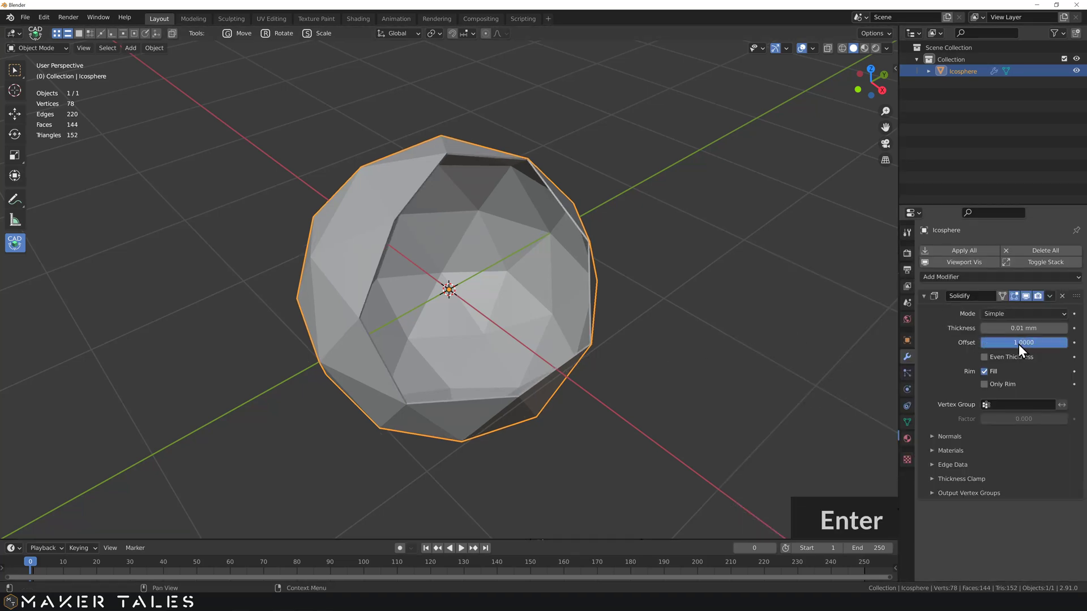
Set Solidify offset 1, thickness 1 mm with even thickness, and toggle Only Rim on and off
click(1022, 328)
text(1)
key(Return)
scroll(696, 338, down, 1)
middle_click(815, 356)
click(985, 358)
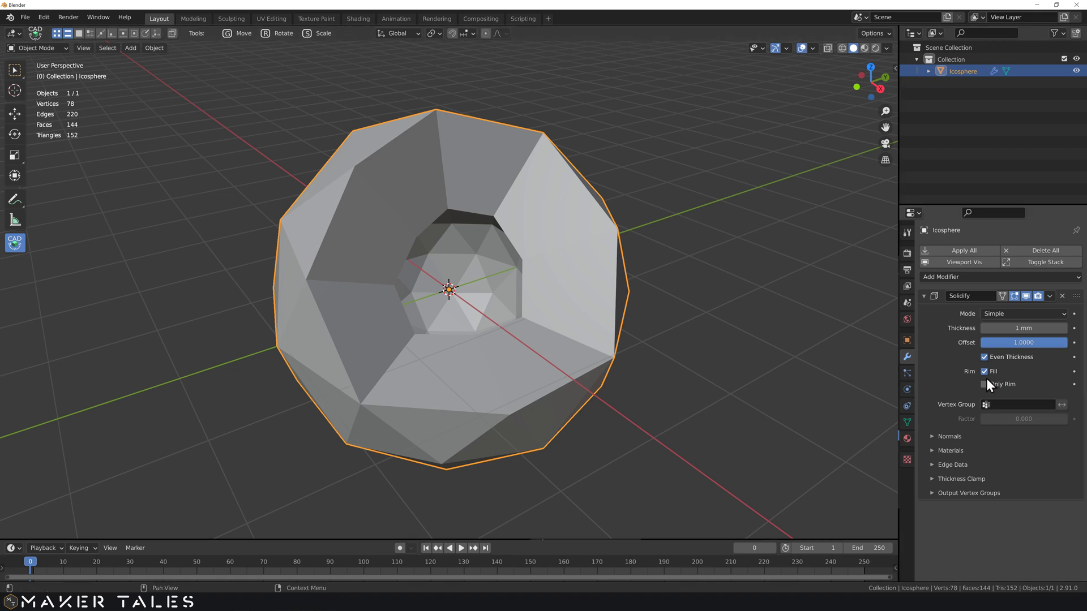
click(984, 384)
click(984, 383)
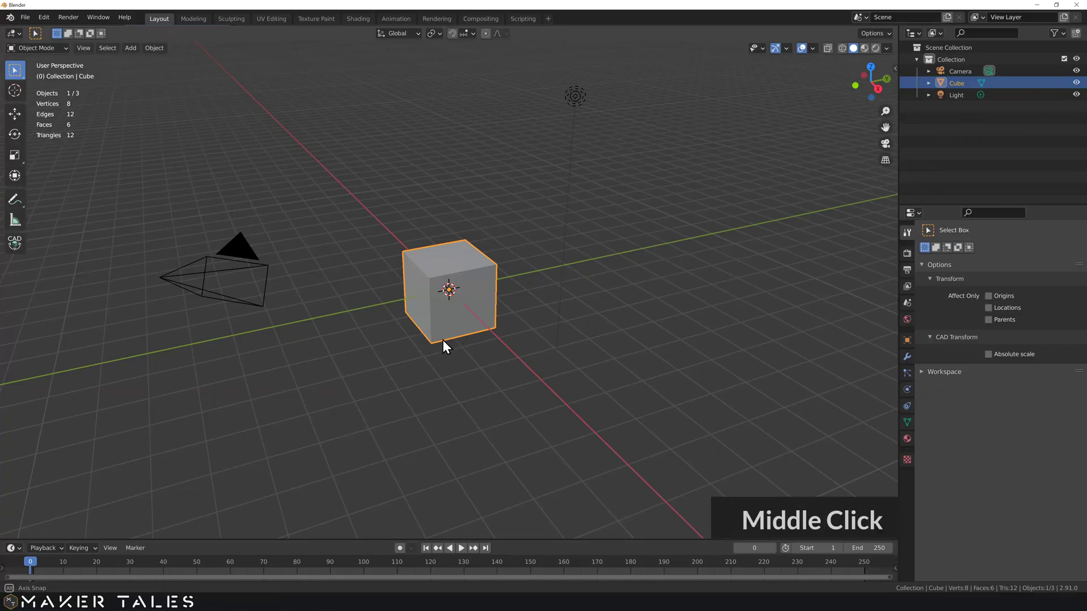
Delete every object in the scene — the cube, camera and light
mouse_move(442, 339)
middle_down()
mouse_move(469, 334)
mouse_move(461, 355)
middle_up()
key(a)
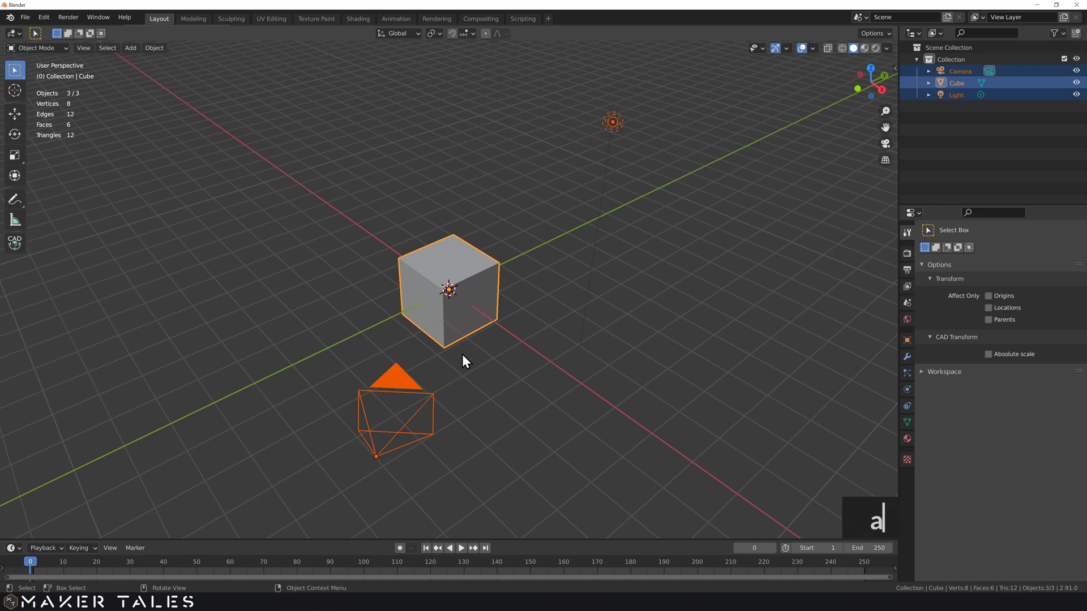
key(Delete)
Add a single plane at the origin and inspect it from above and below
key(shift+a)
mouse_move(428, 354)
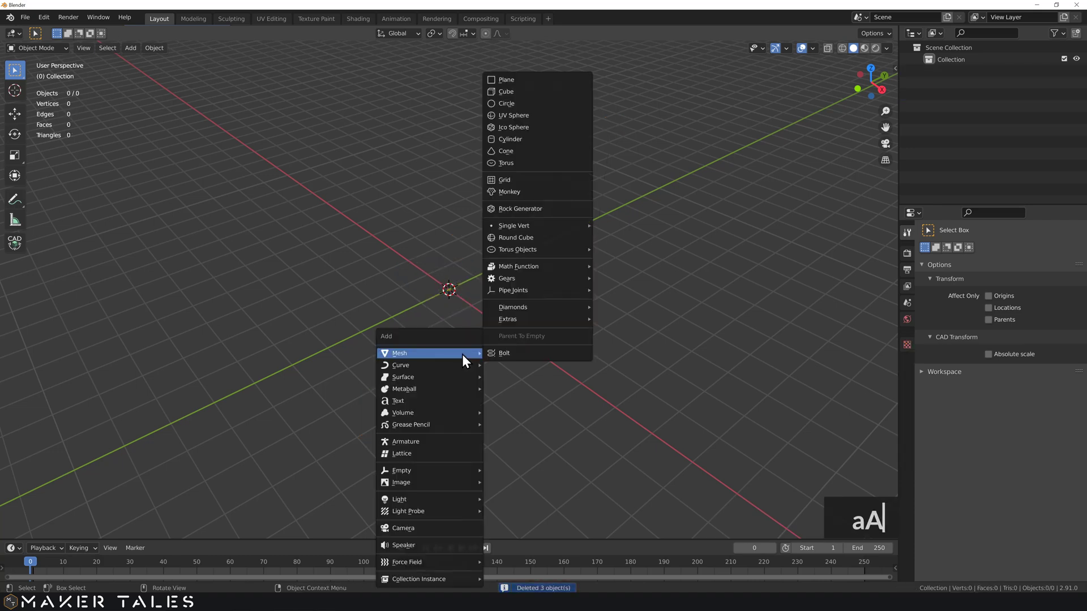
click(509, 82)
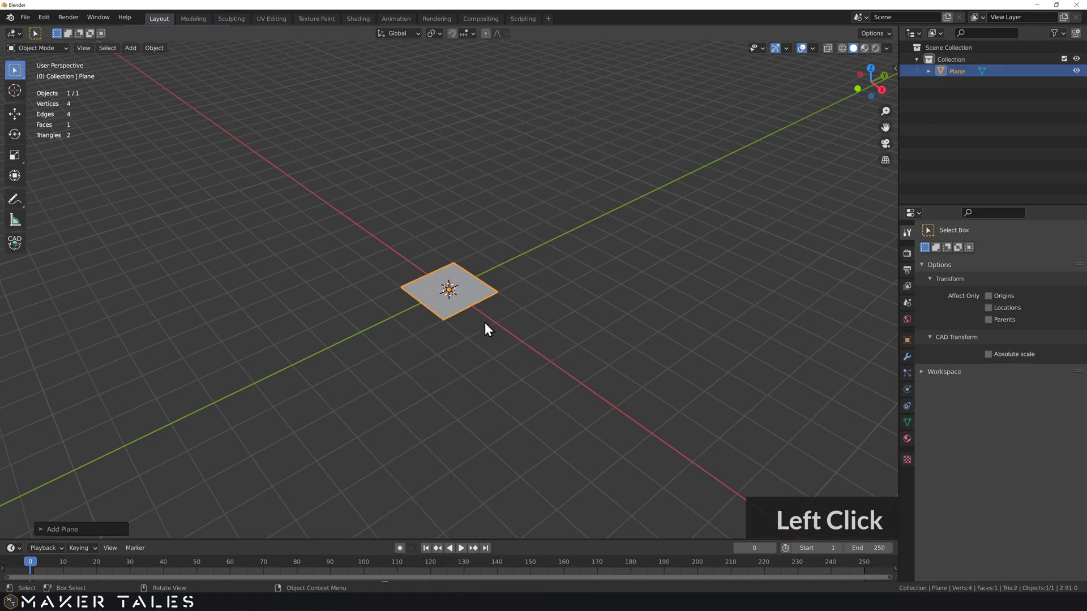
scroll(470, 316, up, 2)
scroll(468, 308, up, 5)
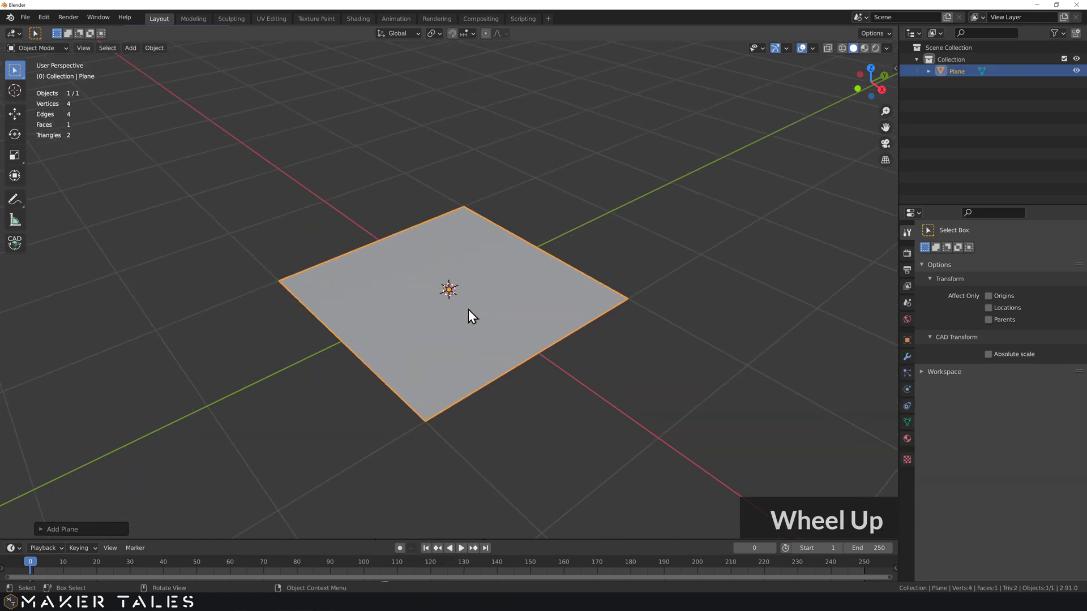
mouse_move(467, 309)
middle_down()
mouse_move(475, 333)
mouse_move(477, 322)
middle_up()
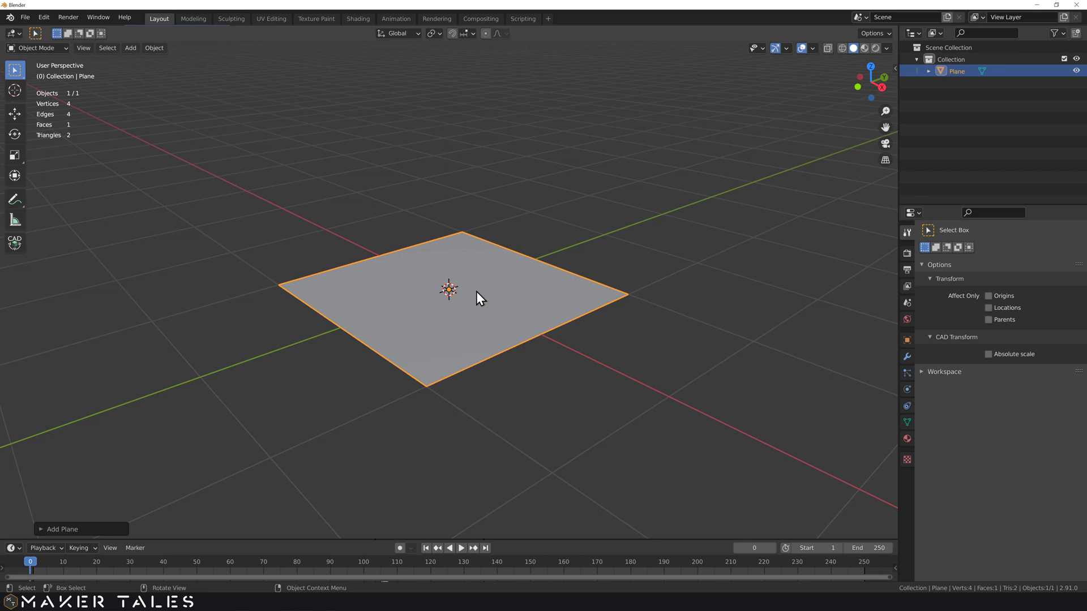
mouse_move(476, 292)
middle_down()
mouse_move(476, 270)
mouse_move(470, 327)
middle_up()
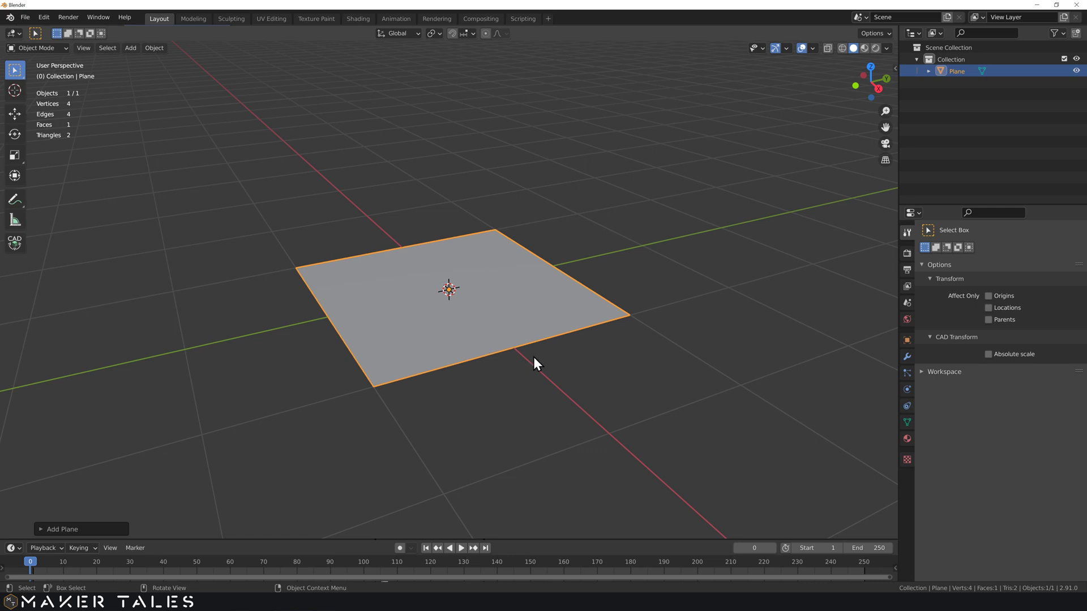
key(Tab)
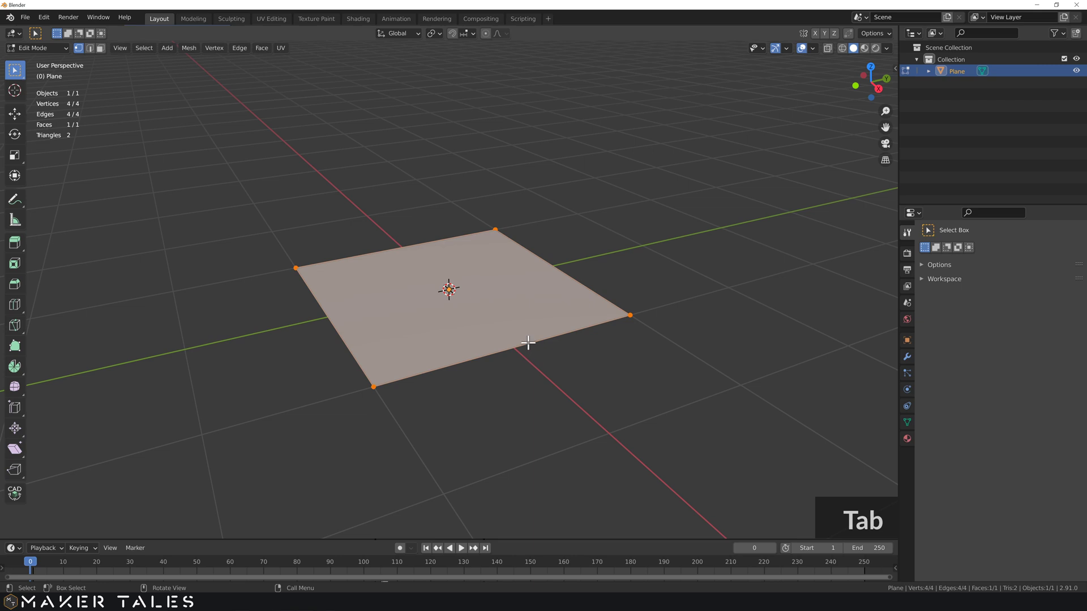
key(q)
click(527, 344)
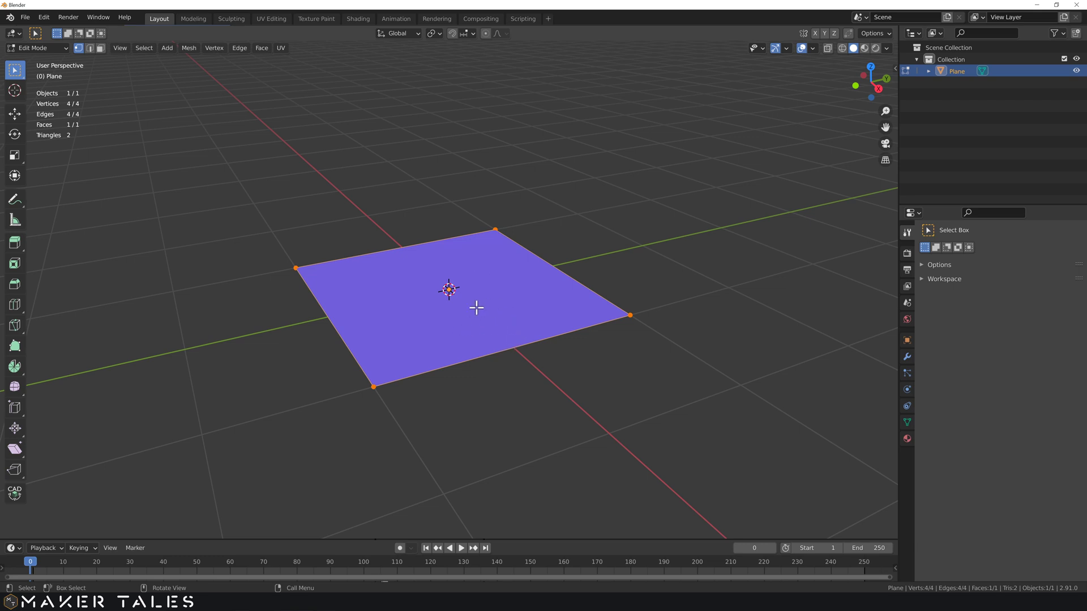
middle_drag(473, 368, 466, 307)
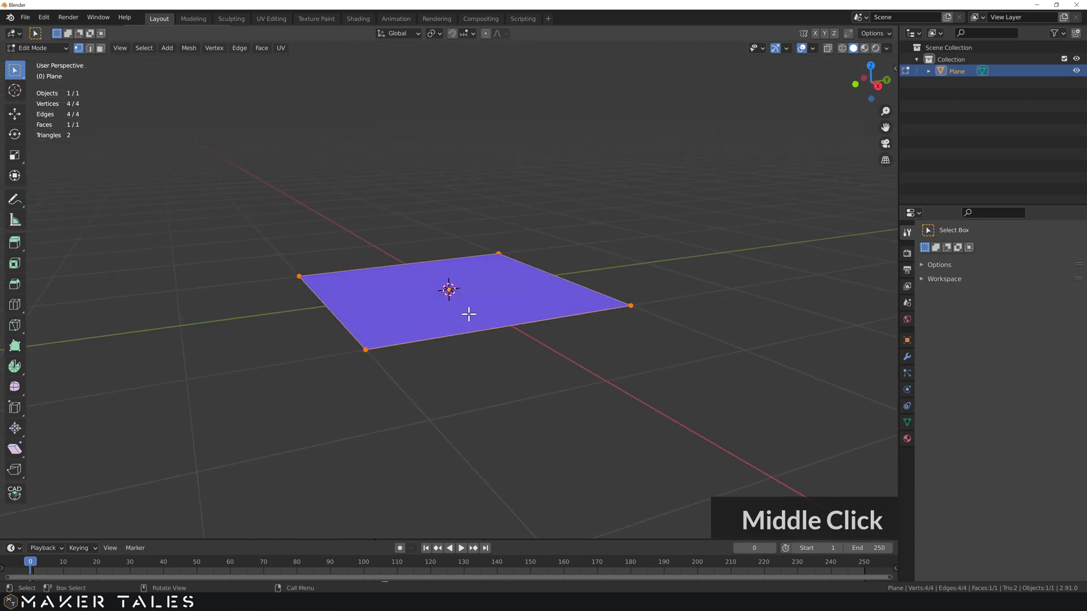
middle_drag(450, 291, 449, 226)
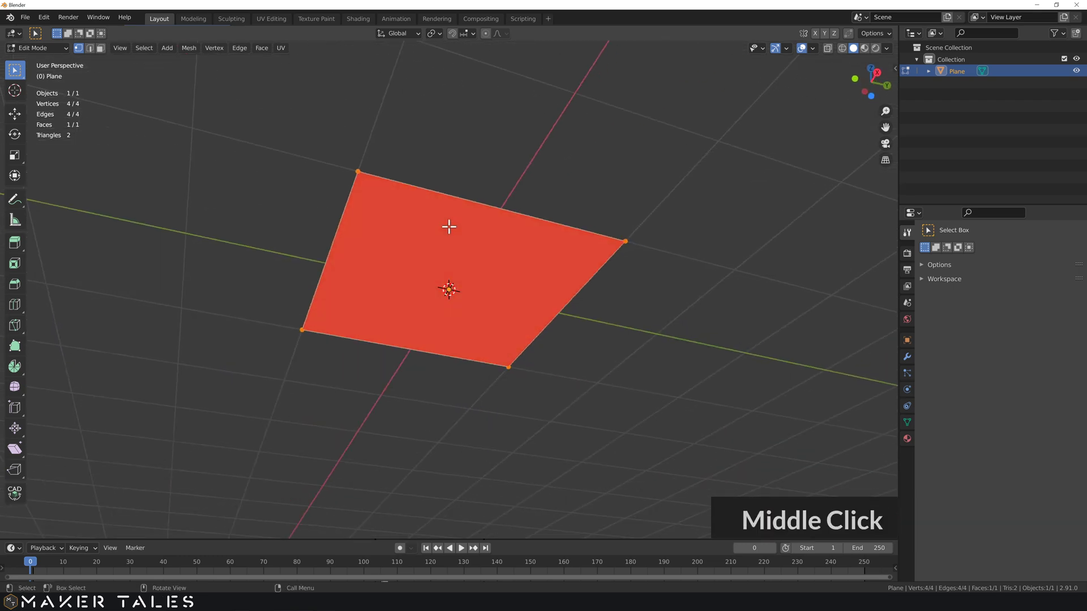
mouse_move(416, 297)
middle_down()
mouse_move(419, 411)
mouse_move(437, 371)
middle_up()
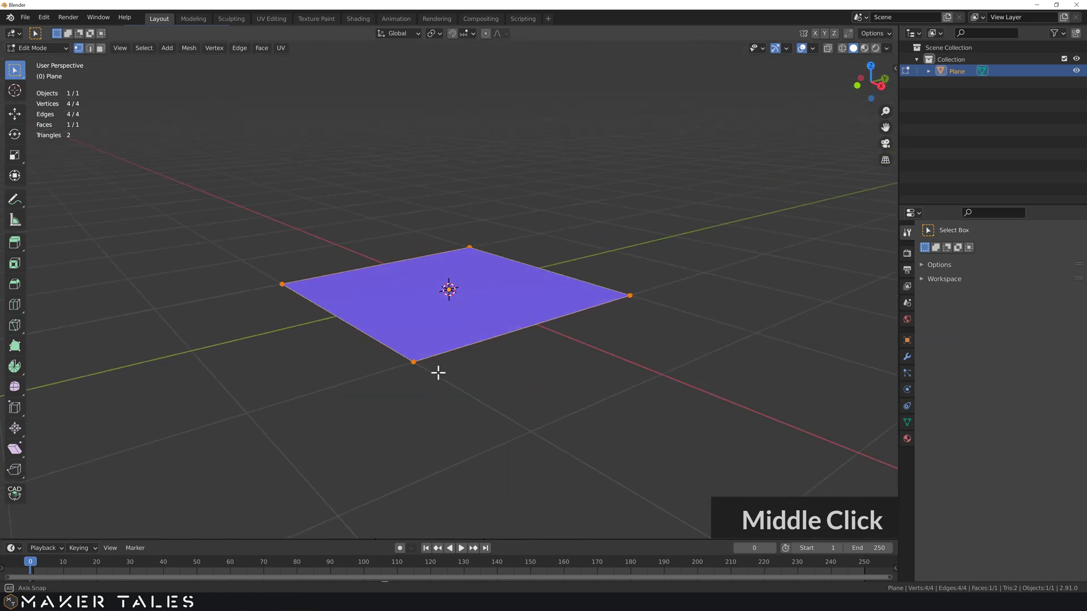
key(F3)
click(428, 321)
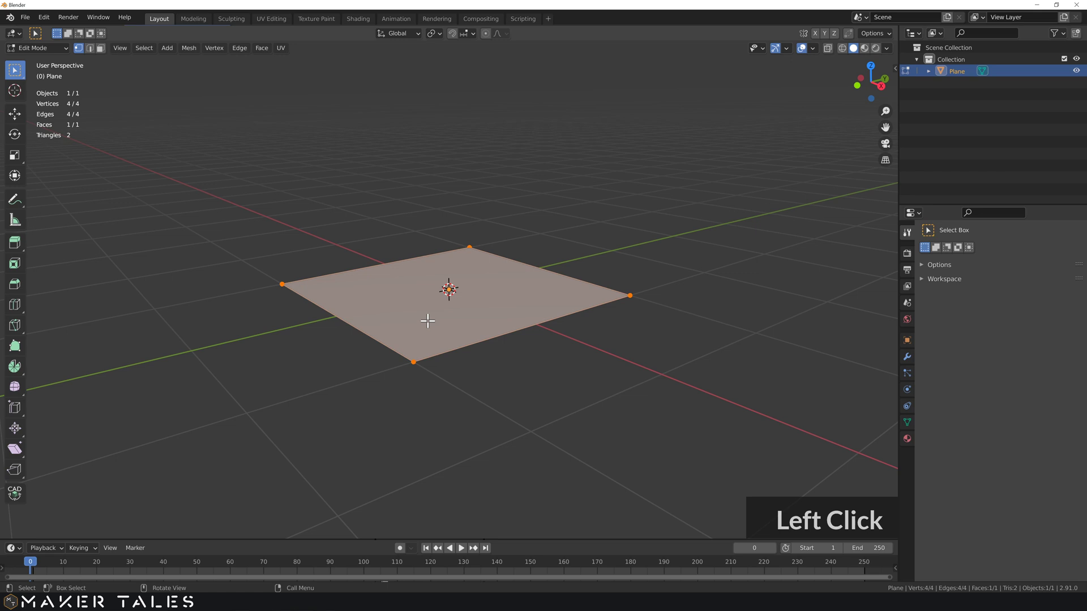
key(a)
key(3)
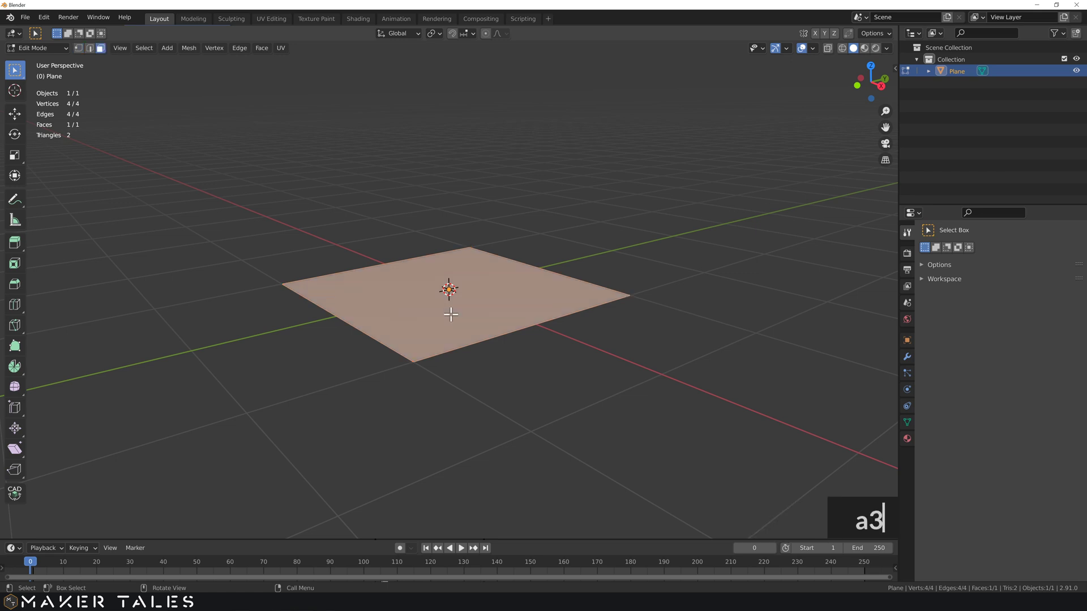
key(e)
key(1)
key(Return)
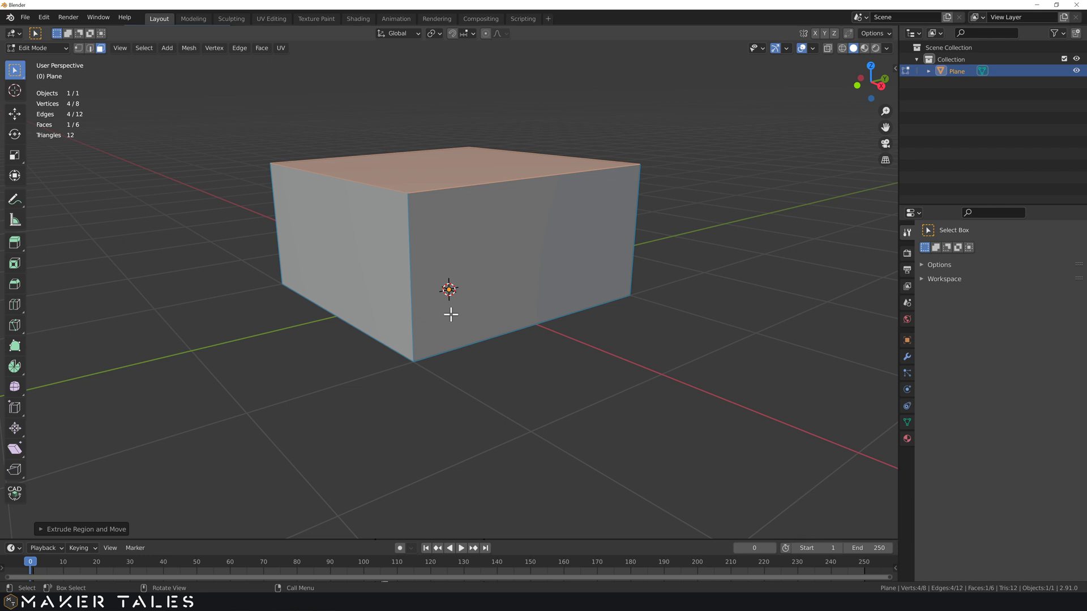
key(ctrl+z)
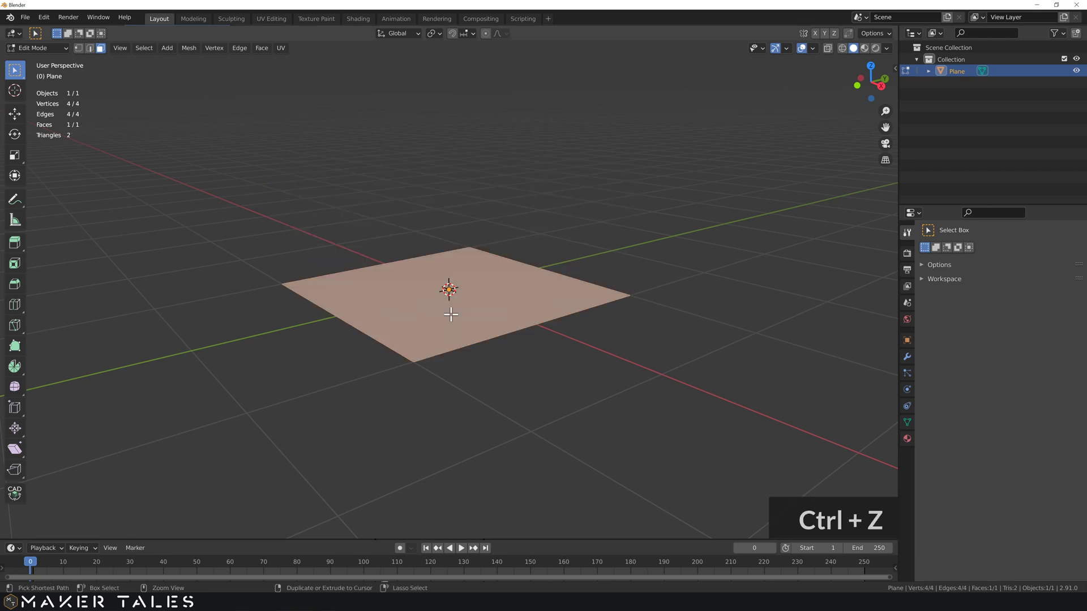
key(Tab)
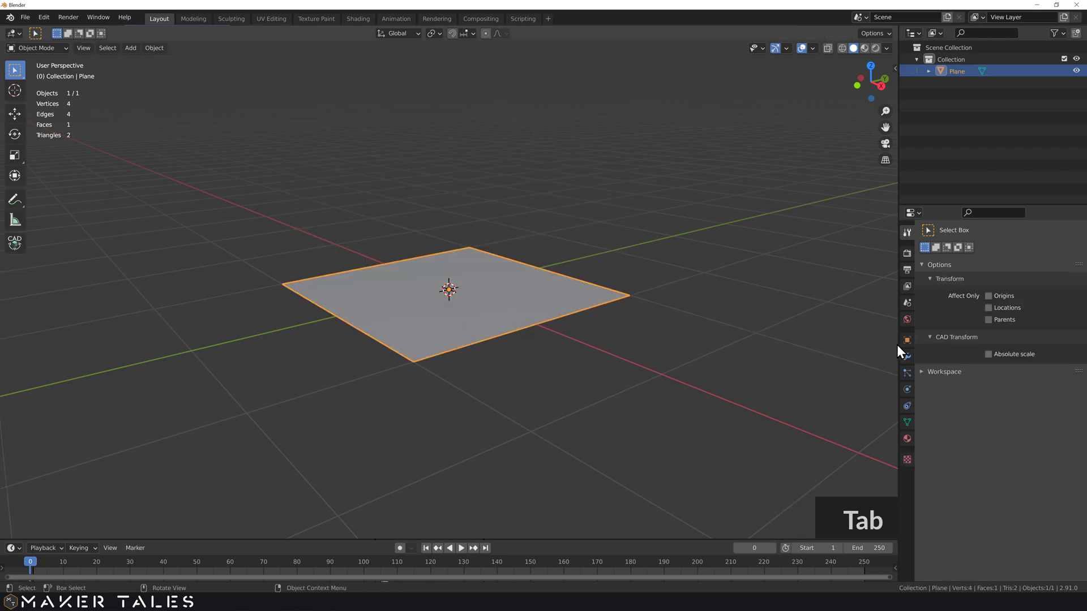
Add a Solidify modifier to the plane and set its thickness to 1 mm
click(905, 358)
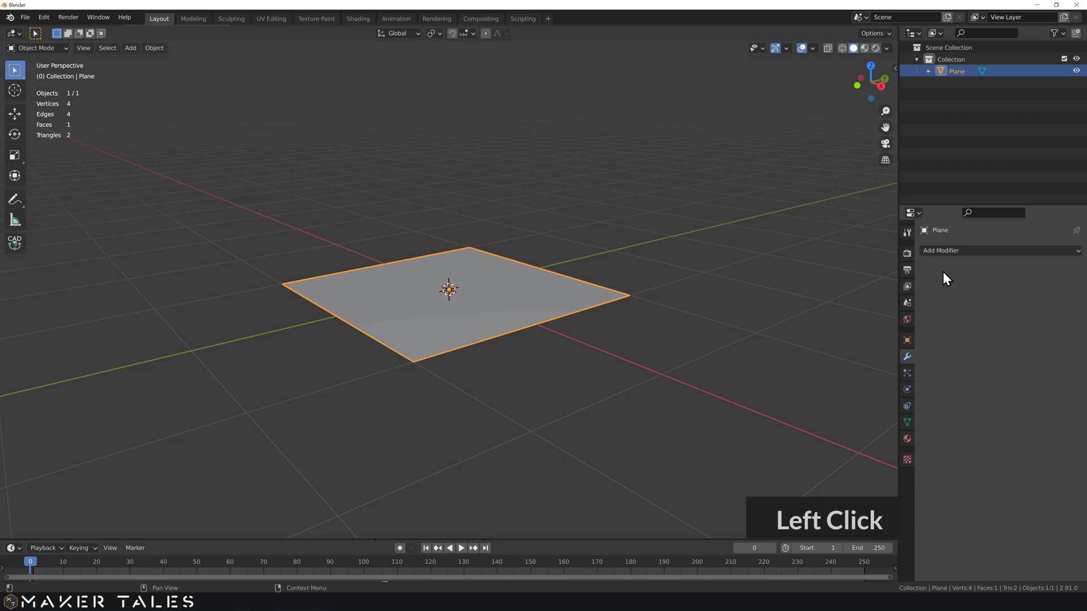
click(949, 252)
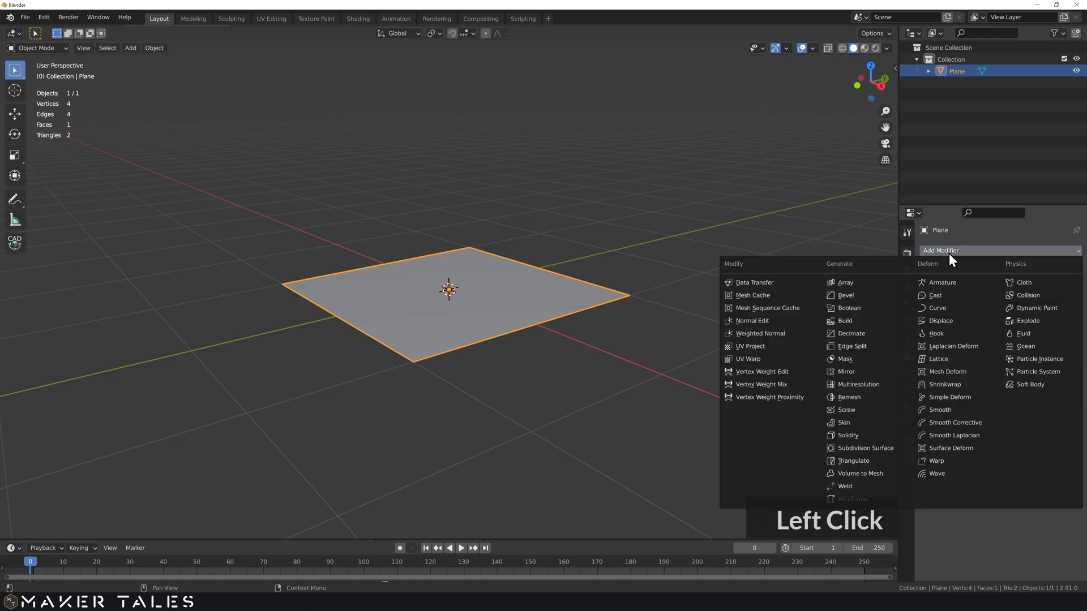
click(861, 435)
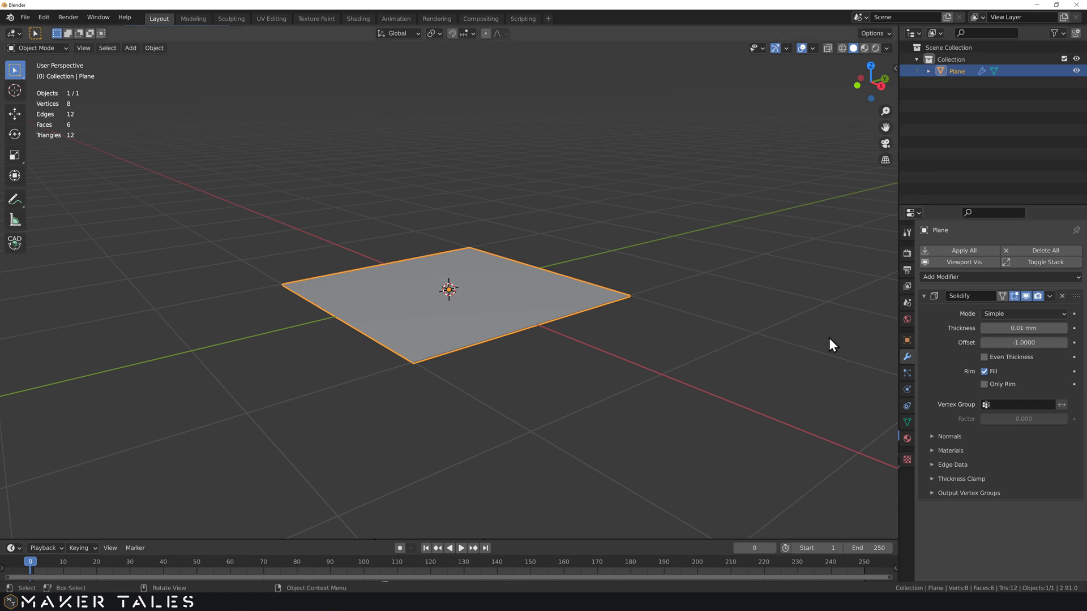
click(1016, 328)
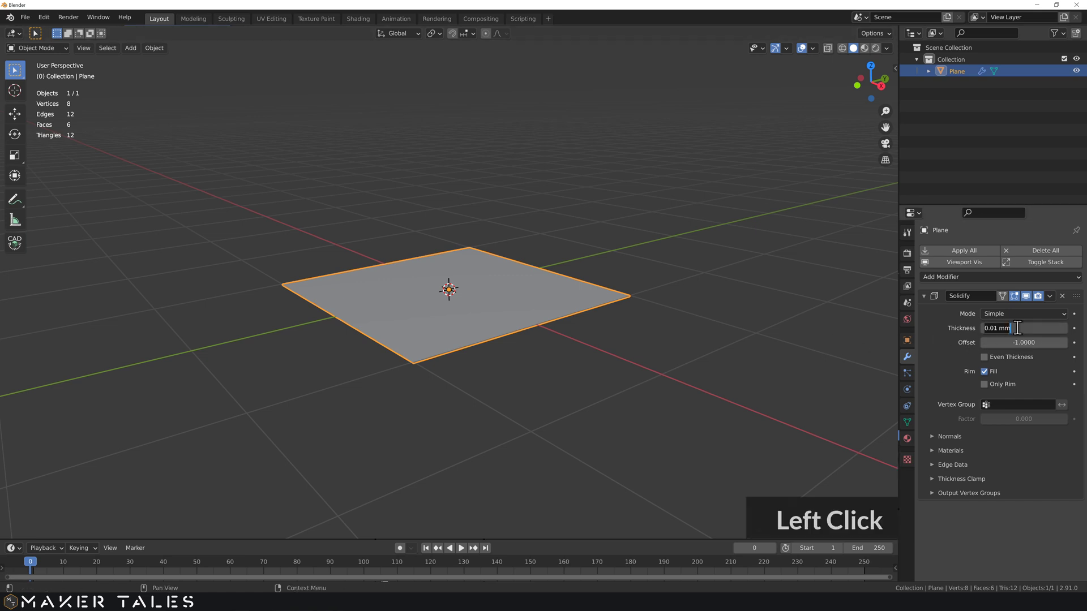
text(1)
key(Return)
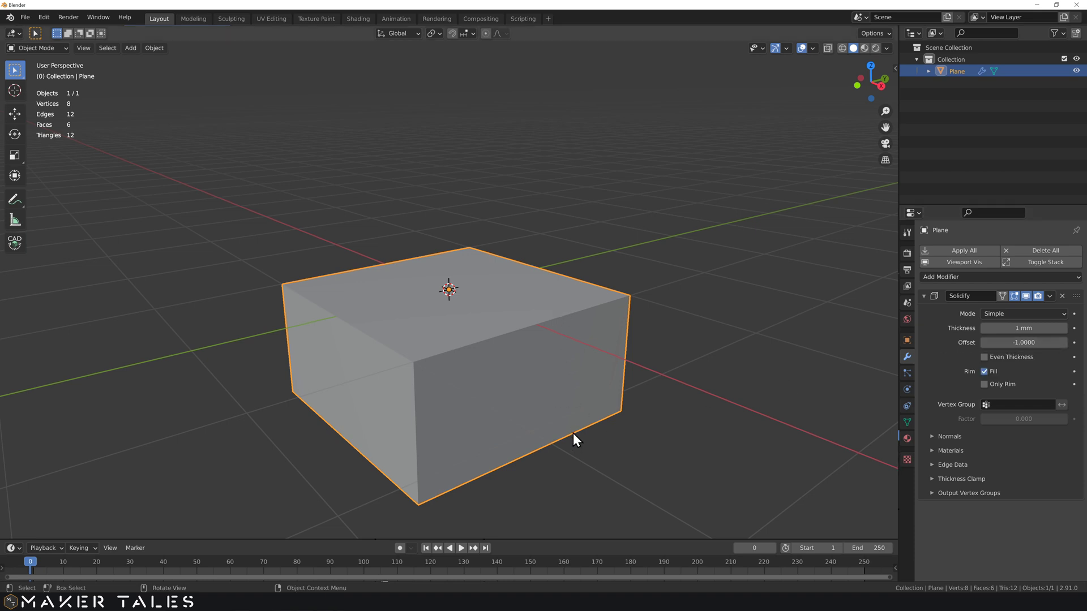
Set the Solidify offset to 1, then to 0, and inspect the centred box
click(1019, 343)
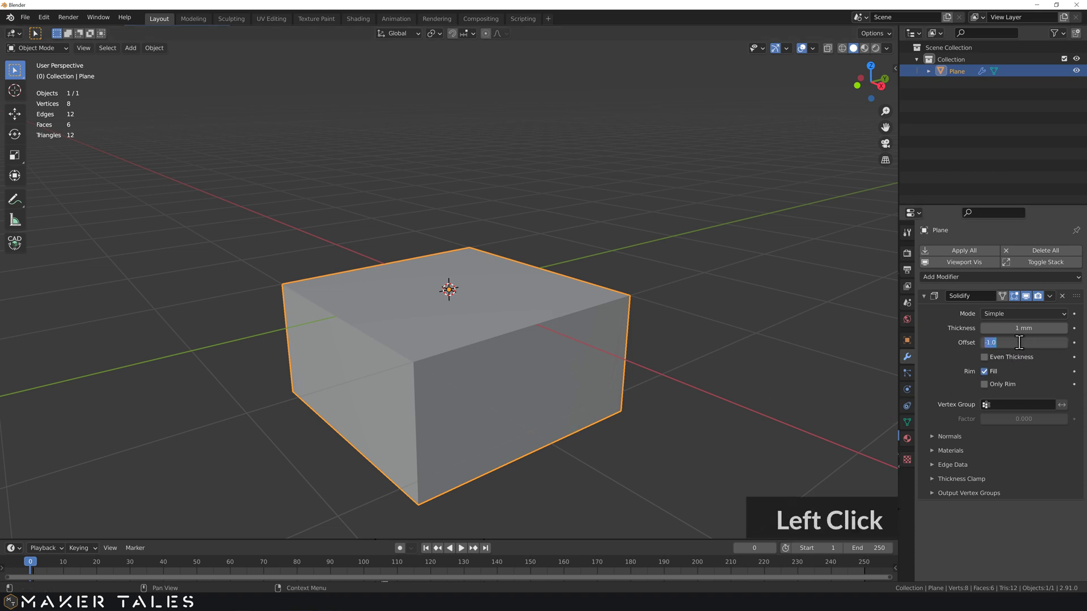
text(1)
key(Return)
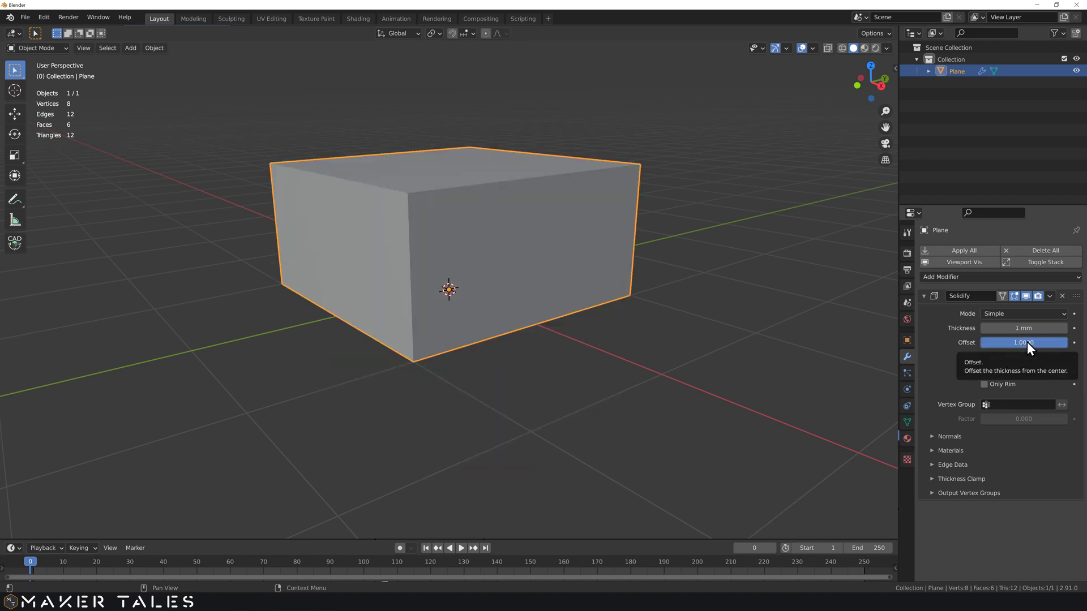
click(1027, 342)
text(0)
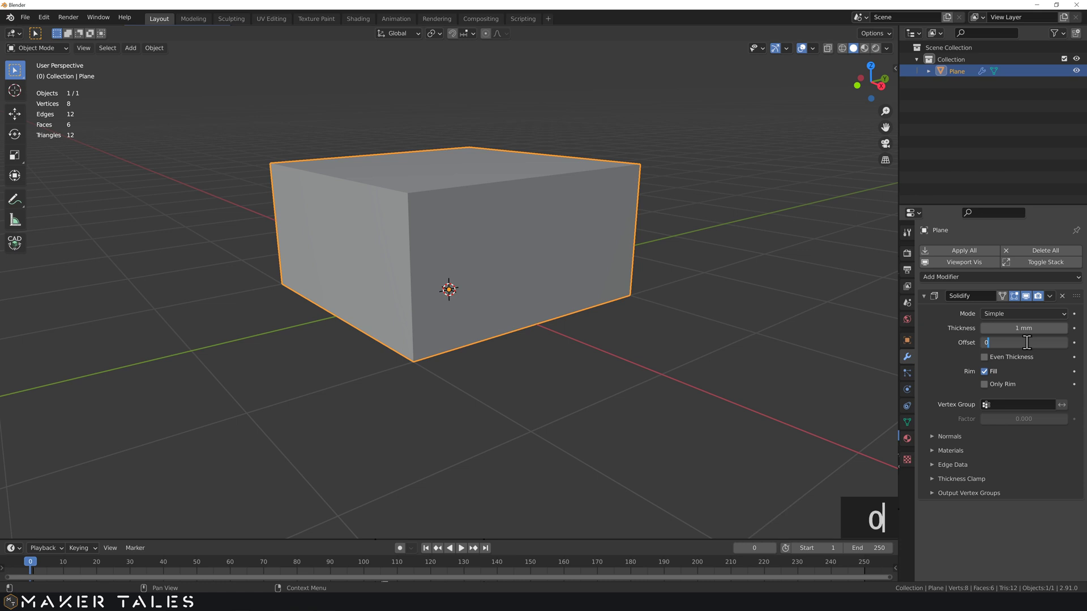
key(Return)
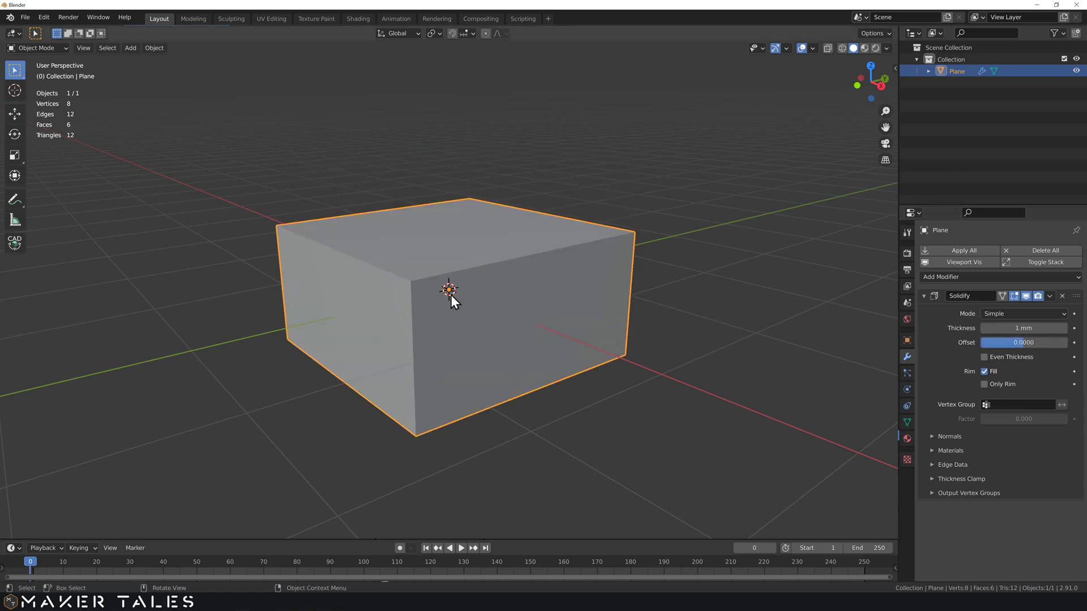
middle_drag(461, 310, 467, 288)
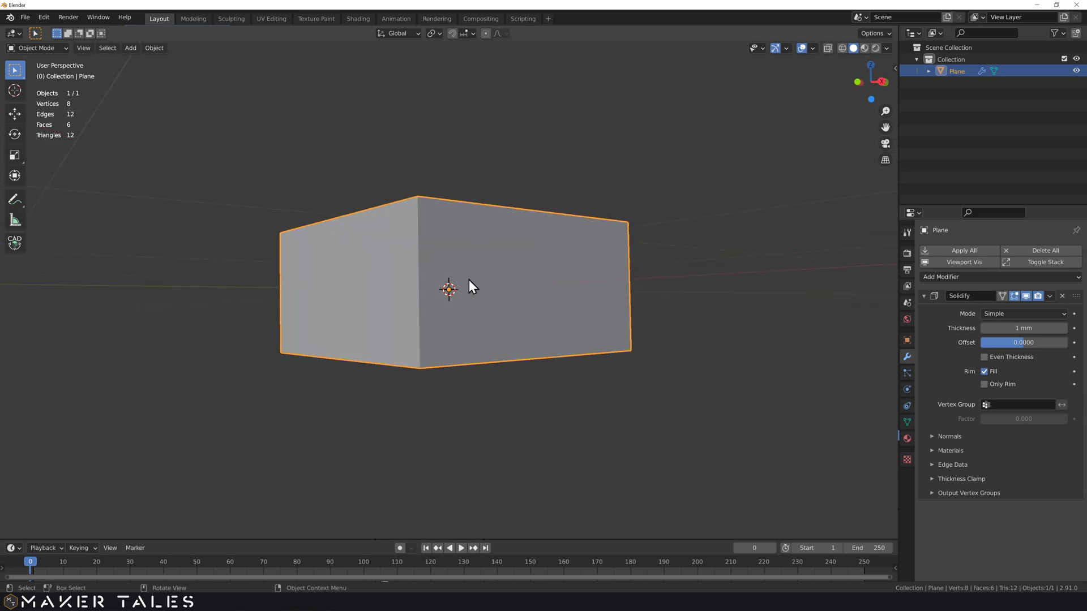
mouse_move(475, 228)
middle_down()
mouse_move(490, 224)
mouse_move(464, 256)
middle_up()
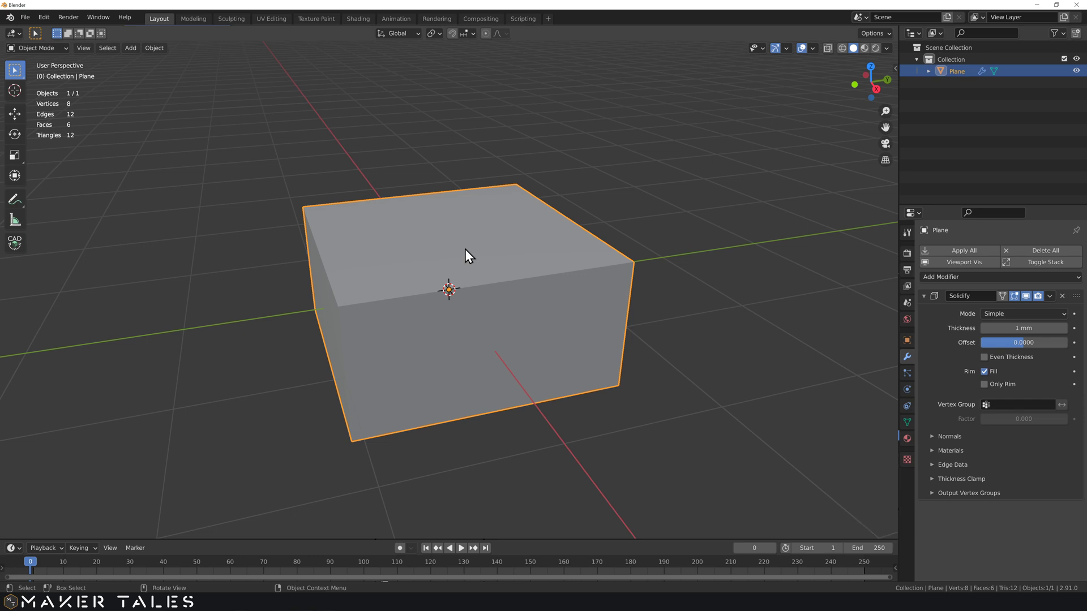
Delete the solidified plane and add a new cube, entering edit mode
key(Delete)
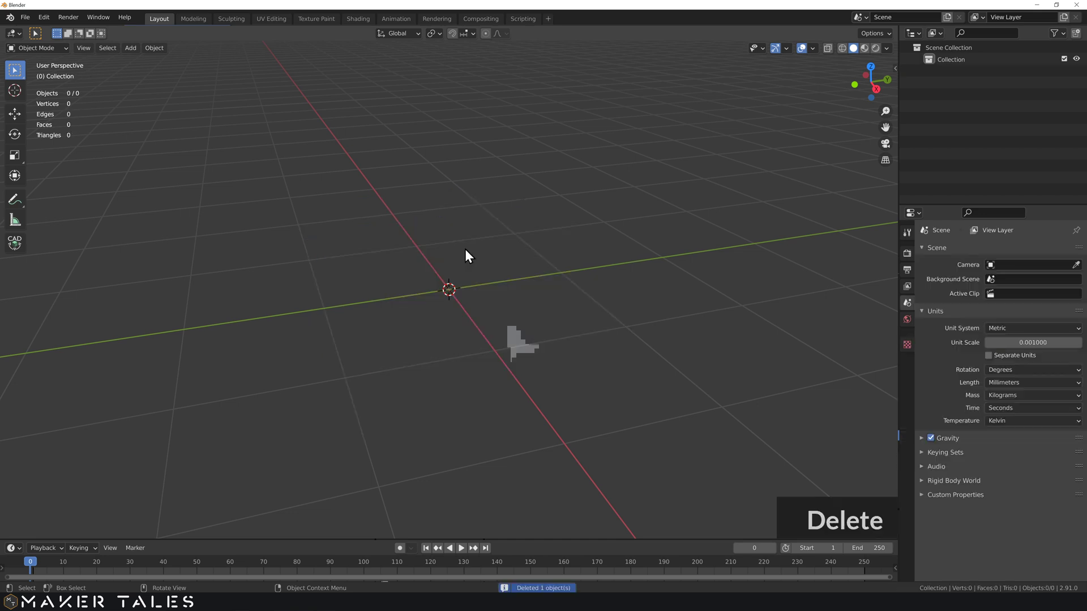
key(shift+a)
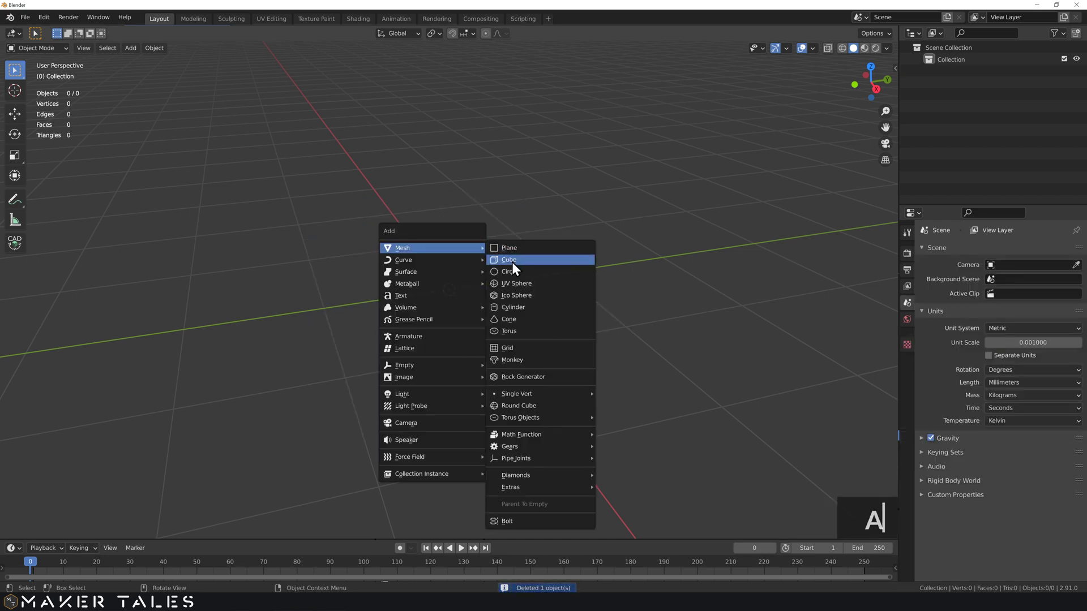
click(509, 260)
key(Tab)
Delete the cube's top and front faces to leave an open box
click(482, 190)
shift+click(521, 292)
shift+click(458, 262)
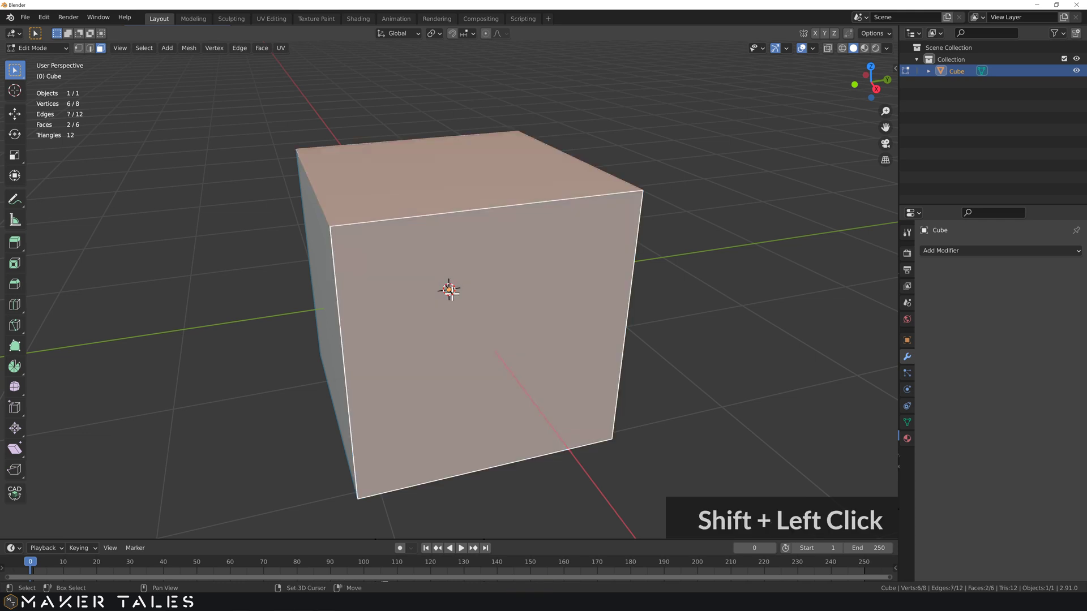
key(x)
click(516, 325)
key(Tab)
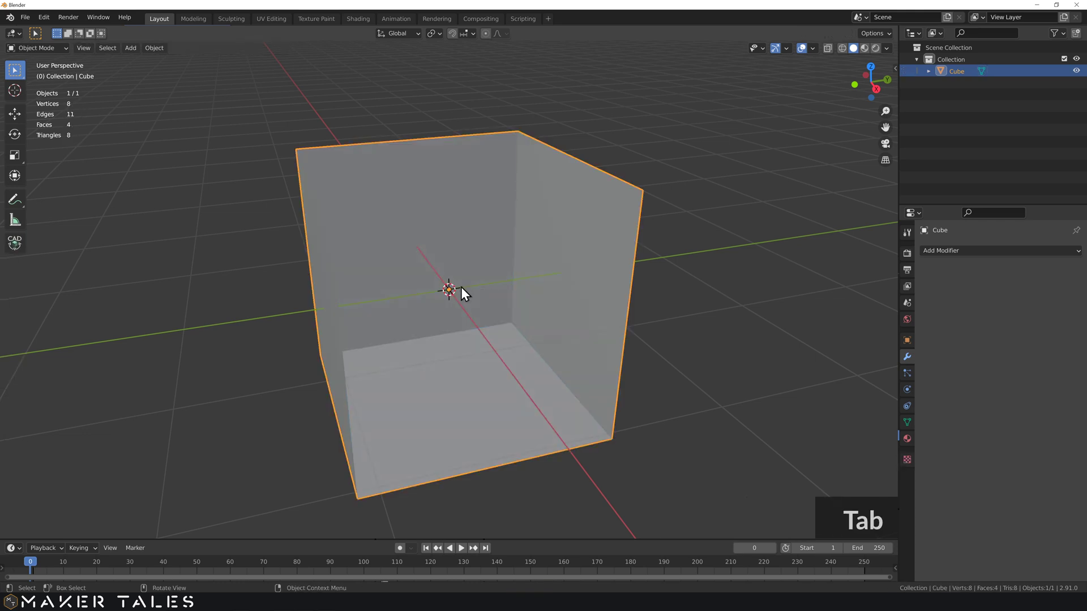
Add a Solidify modifier to the open cube with offset 1 and thickness 1 mm
click(990, 250)
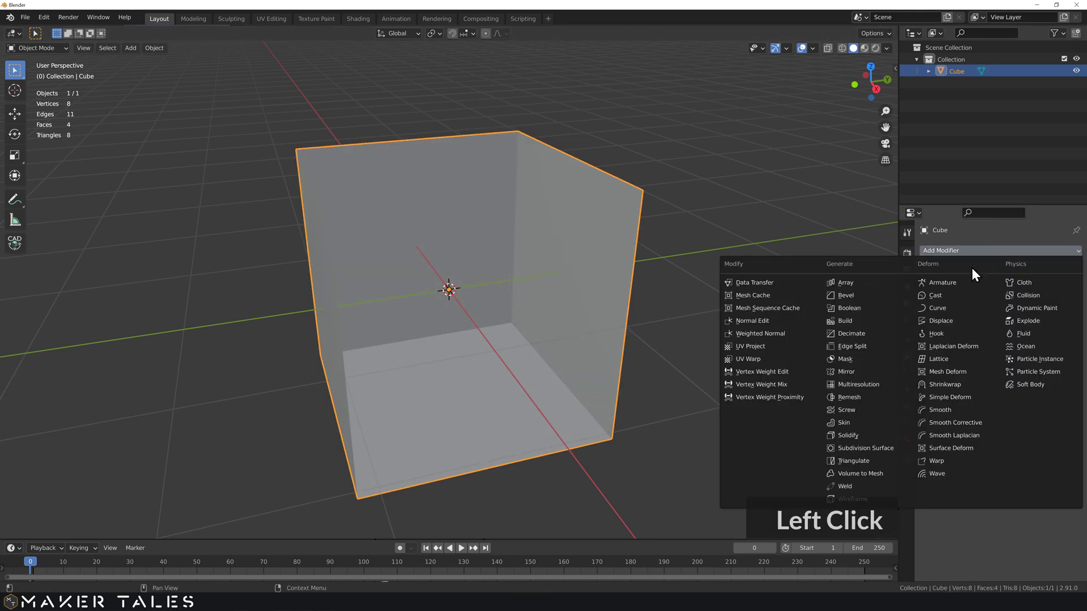
click(853, 435)
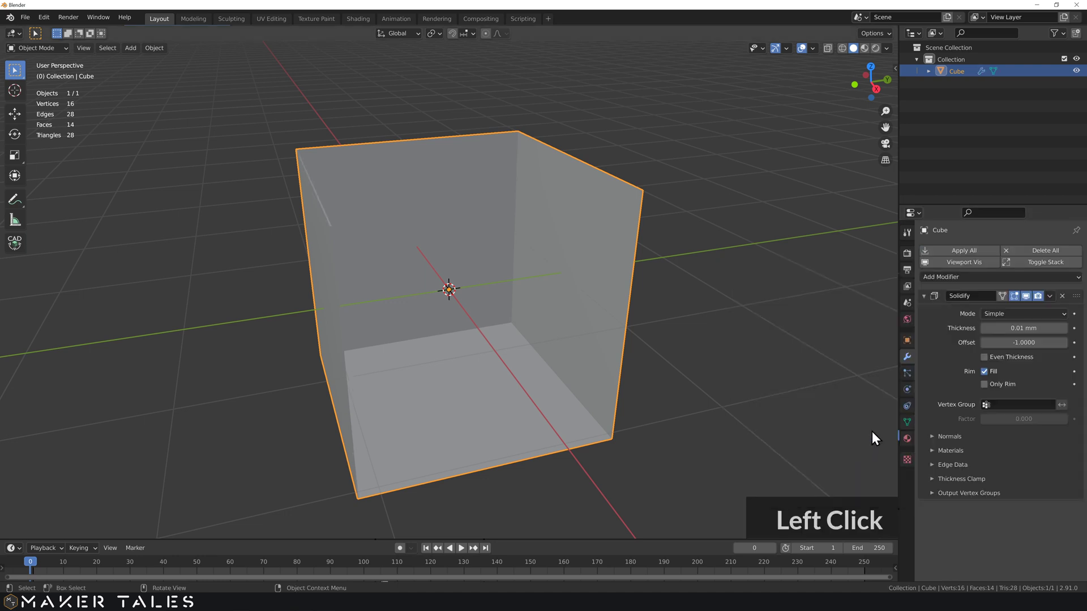
click(1022, 341)
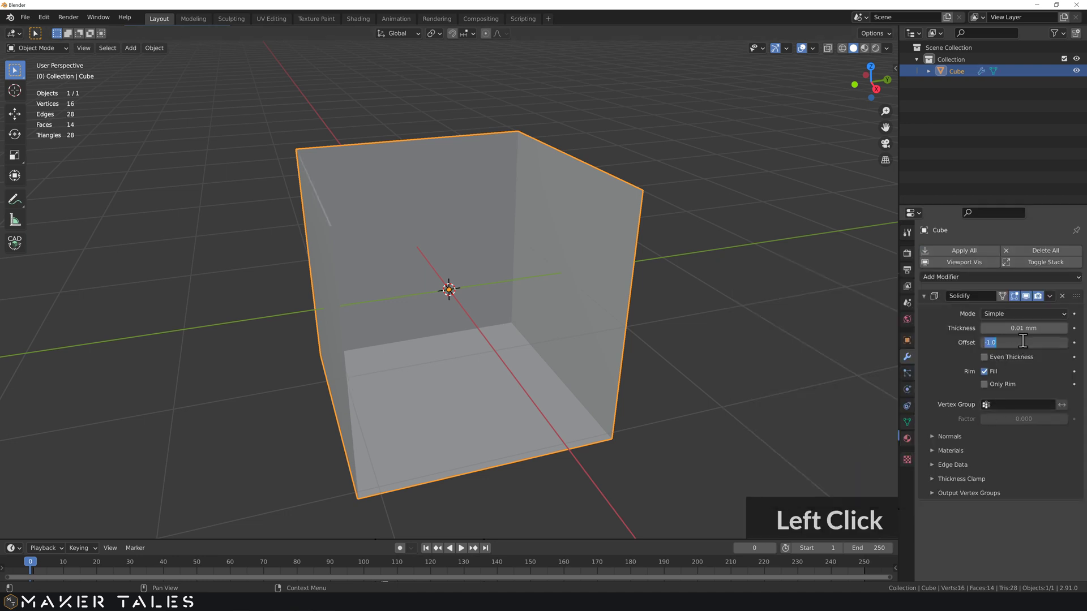
key(Return)
click(1026, 326)
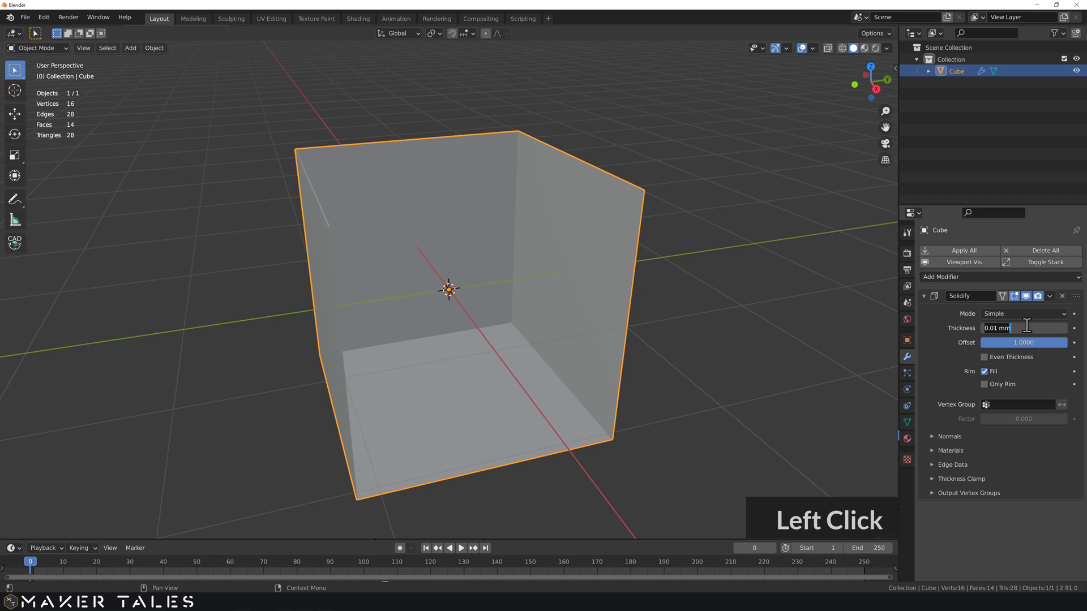
text(1)
key(Return)
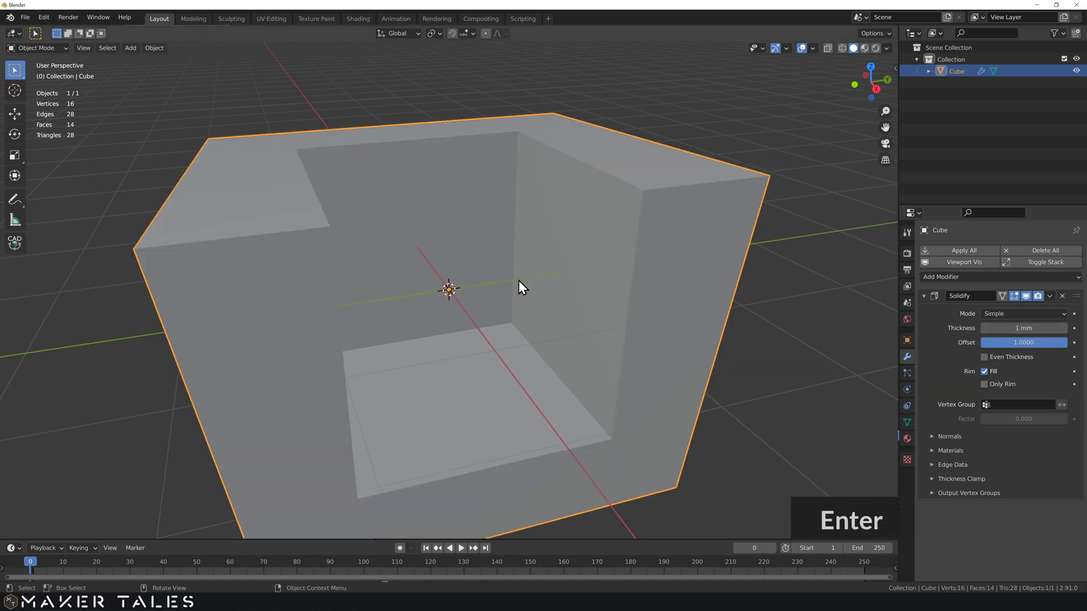
scroll(518, 281, down, 2)
mouse_move(517, 282)
middle_down()
mouse_move(514, 352)
mouse_move(538, 342)
mouse_move(515, 338)
middle_up()
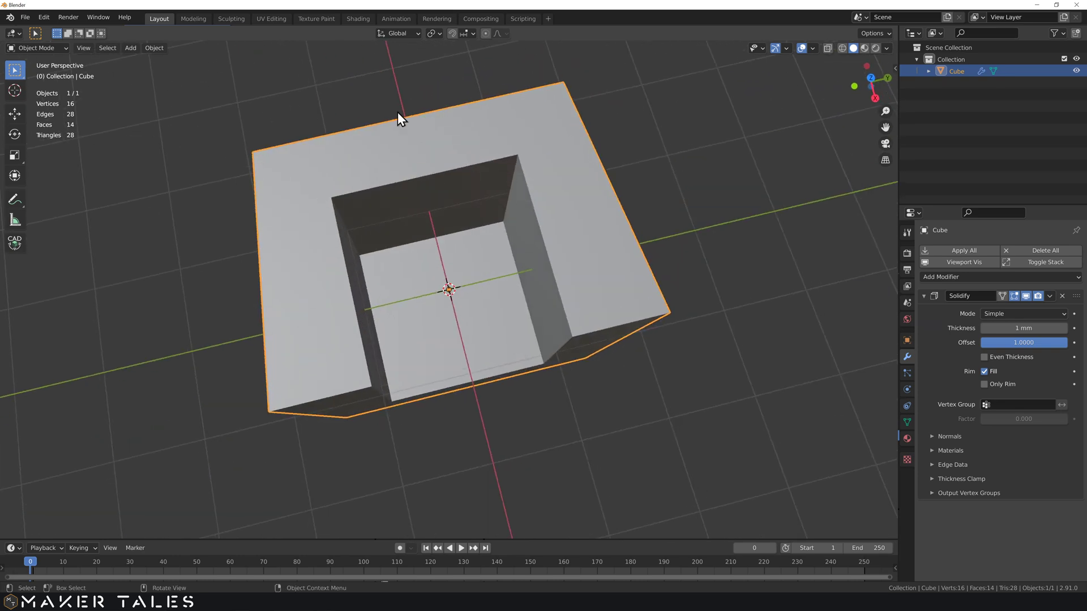
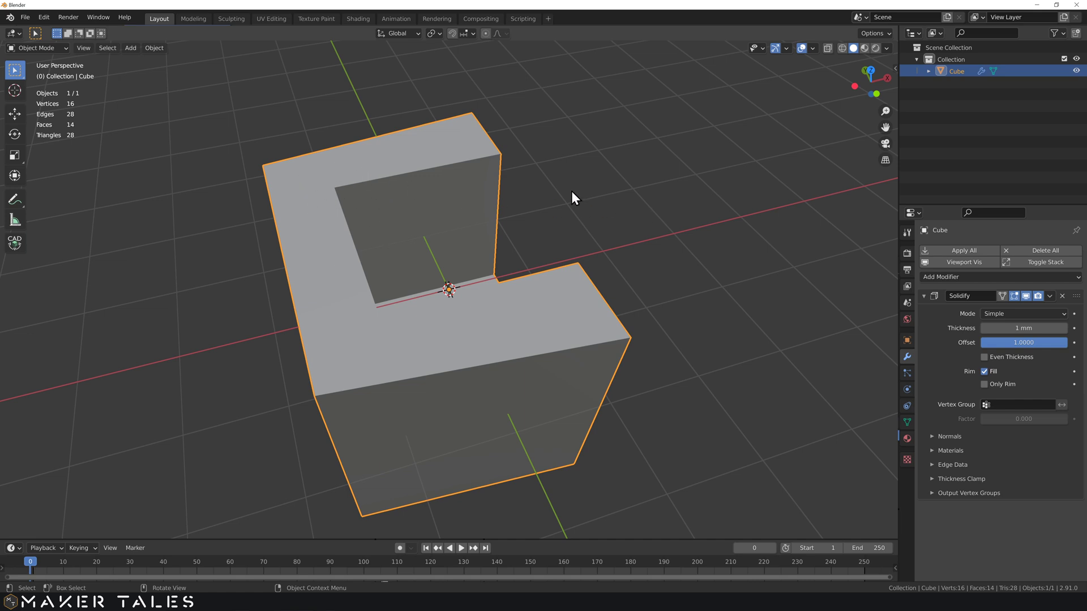
Enable Even Thickness on the cube's Solidify modifier, inspect the opening, and deselect the cube
click(985, 358)
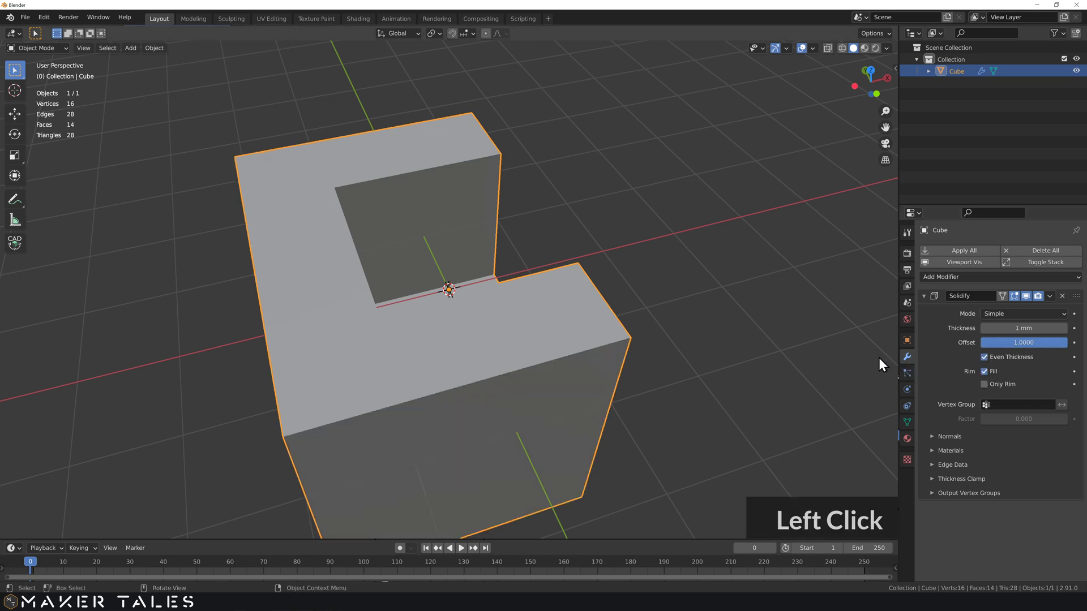
middle_drag(558, 347, 420, 202)
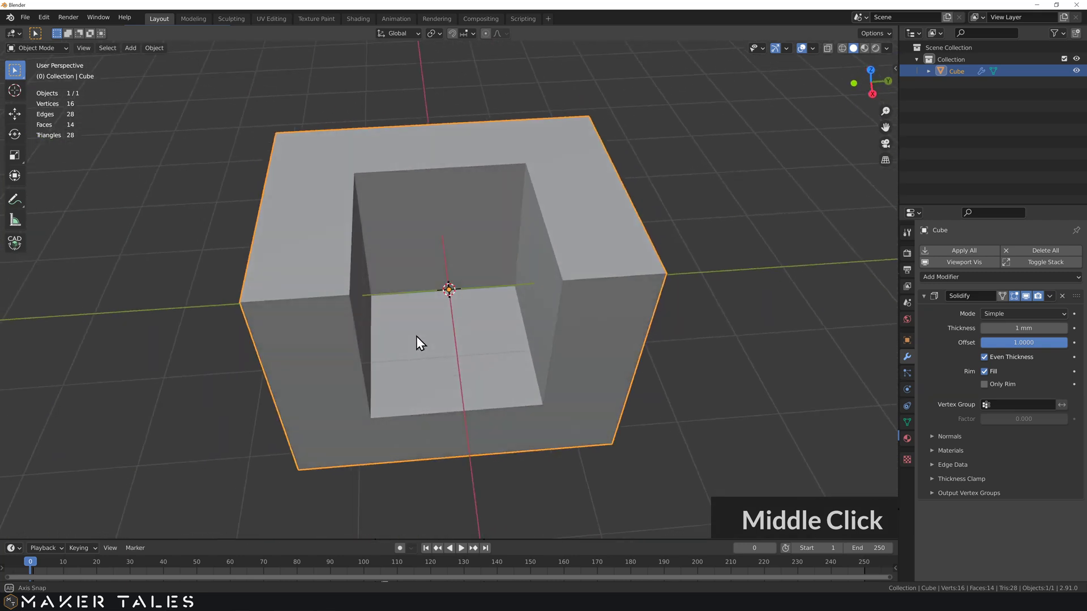
middle_drag(421, 203, 417, 336)
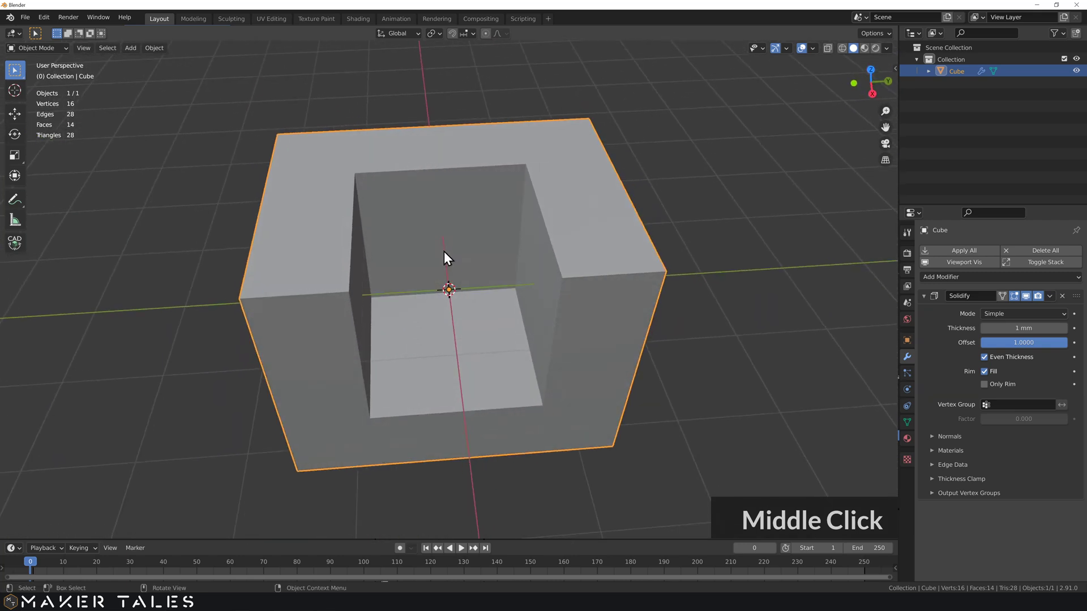
middle_drag(443, 252, 460, 243)
click(665, 167)
middle_drag(666, 163, 614, 163)
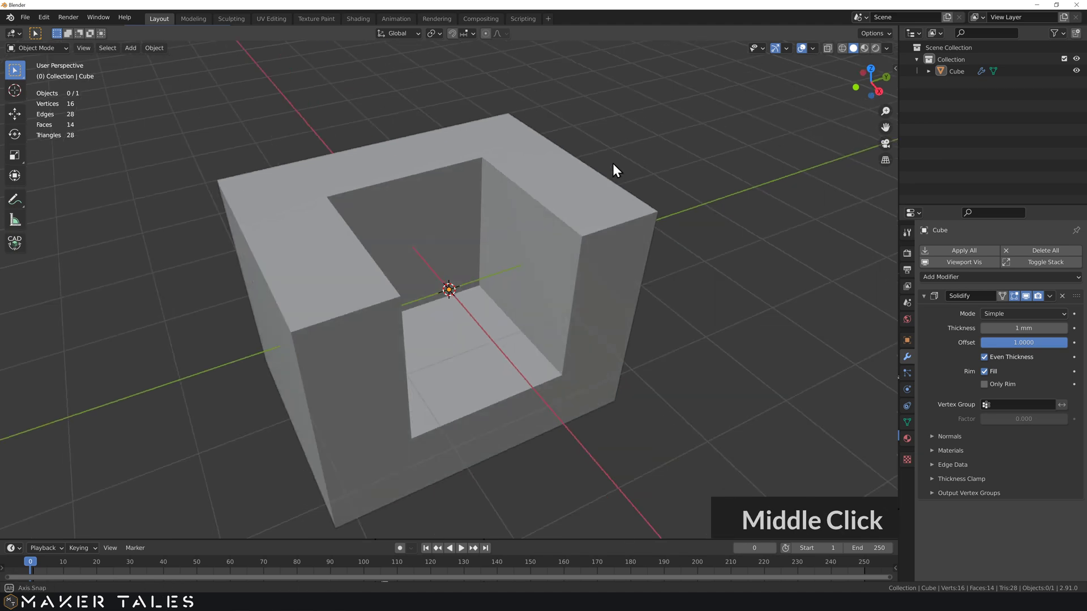
With CAD Transform vertex snapping, measure the cube's wall as 1 mm along X and Y, then cancel
key(alt+c)
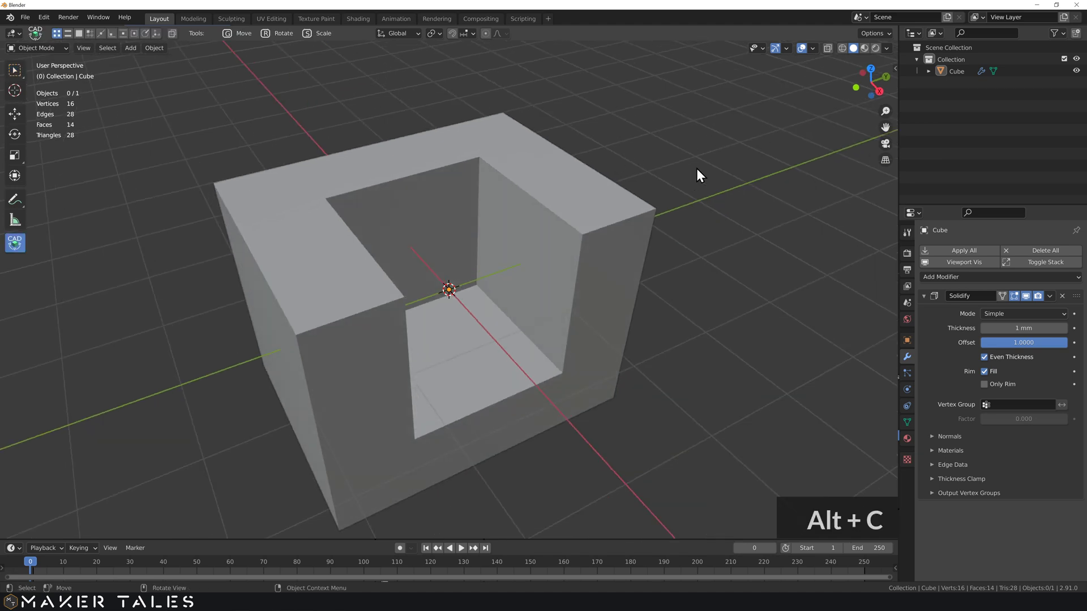
key(g)
key(v)
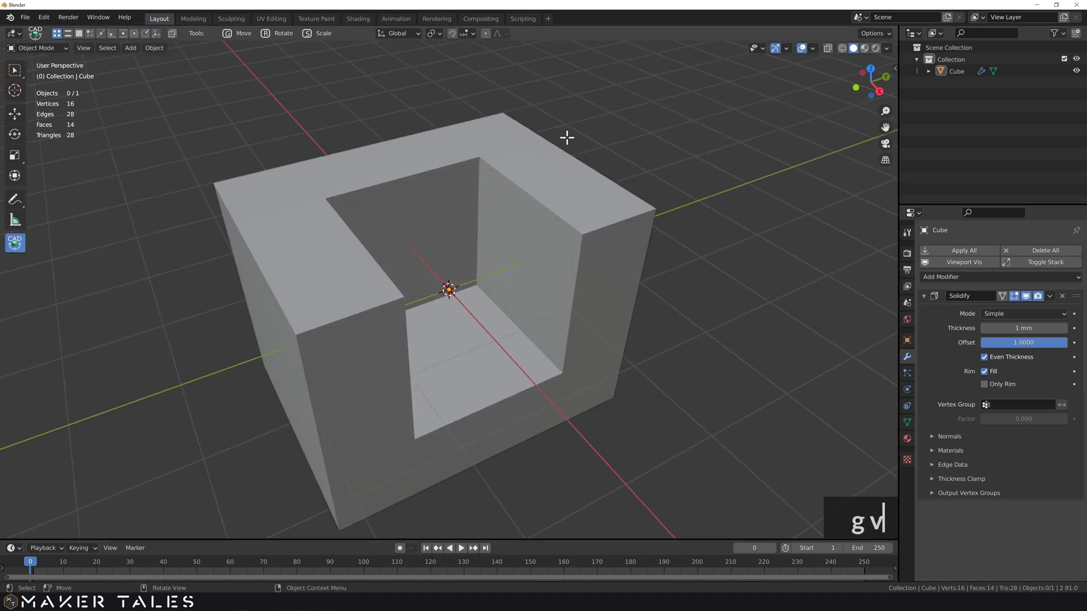
click(486, 152)
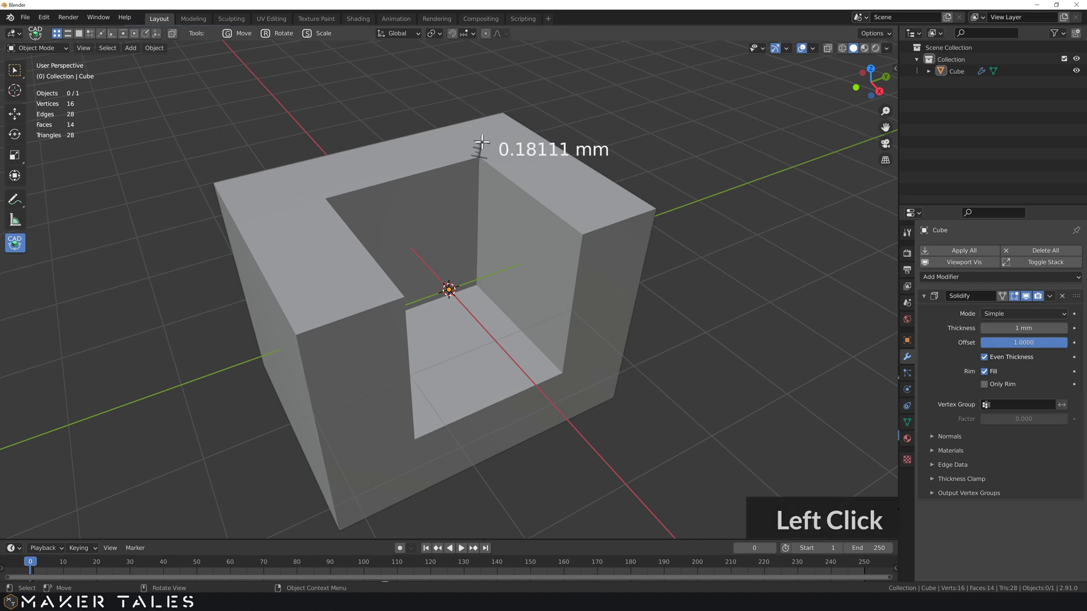
key(x)
key(e)
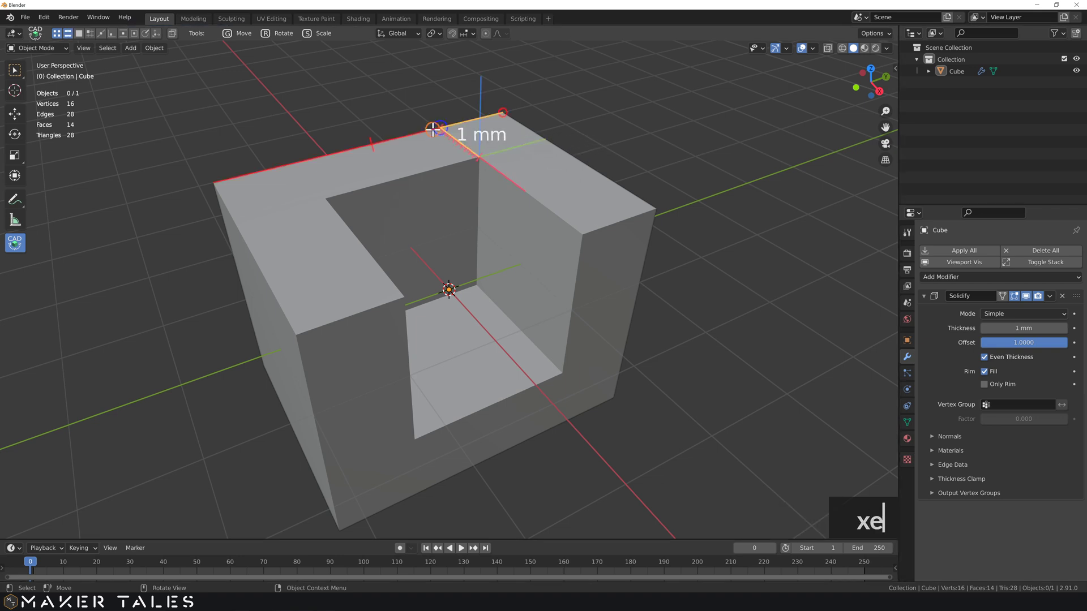
key(y)
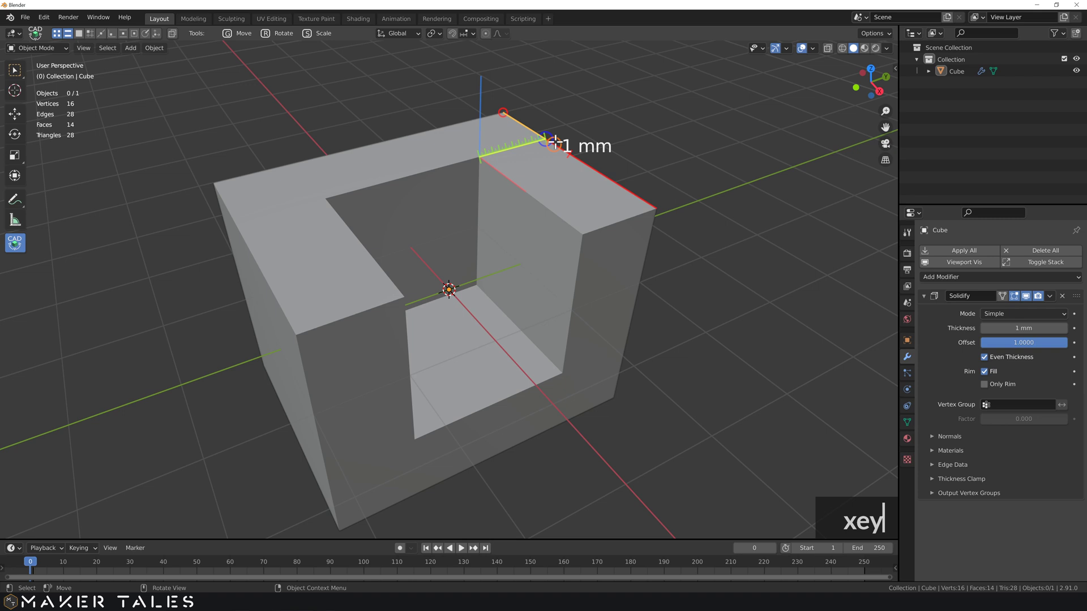
key(Escape)
Select the cube again and delete it, leaving the scene empty
click(597, 222)
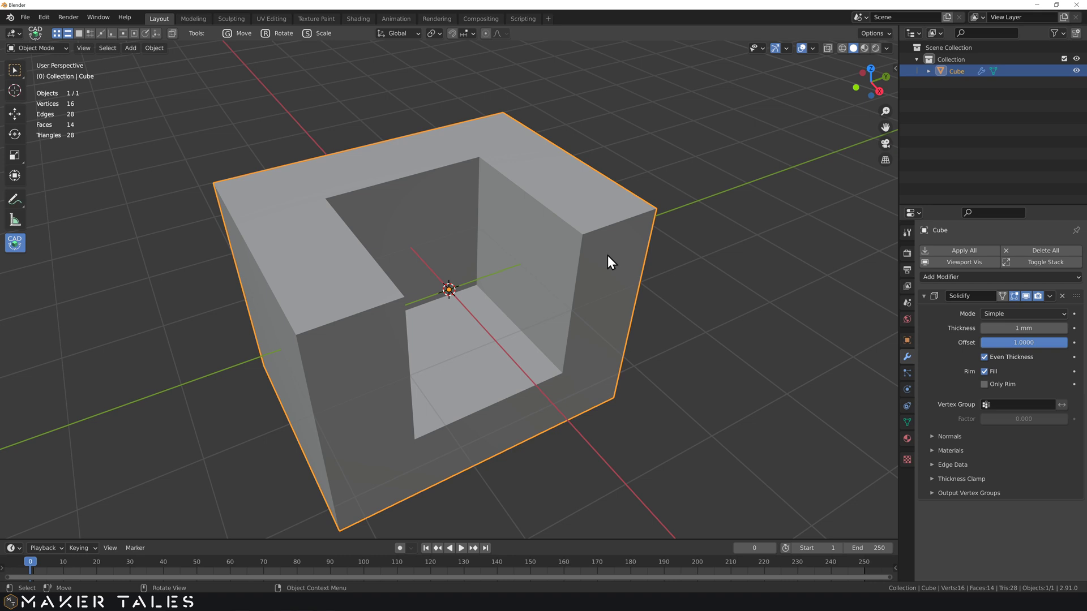
key(Delete)
Add an Ico Sphere, enter Edit Mode, and grow a single face selection to its neighbours
key(shift+a)
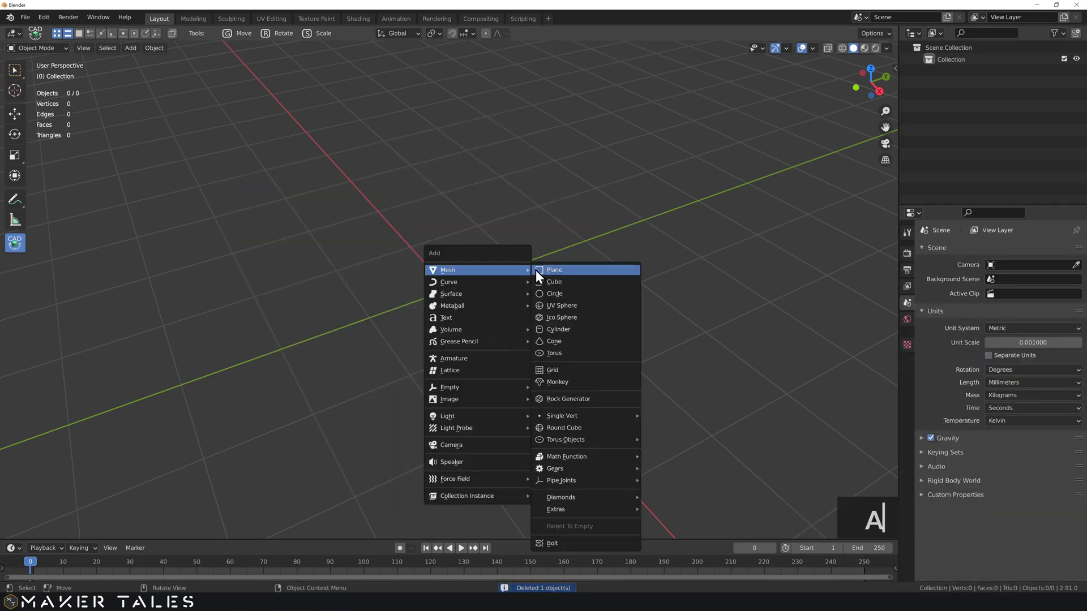
click(557, 317)
key(Tab)
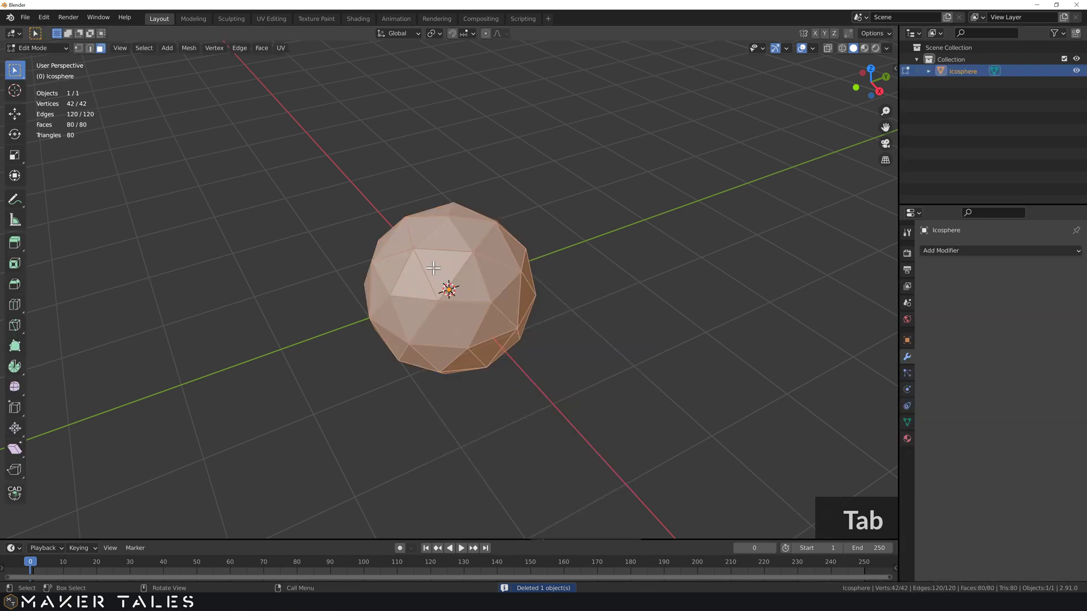
click(466, 288)
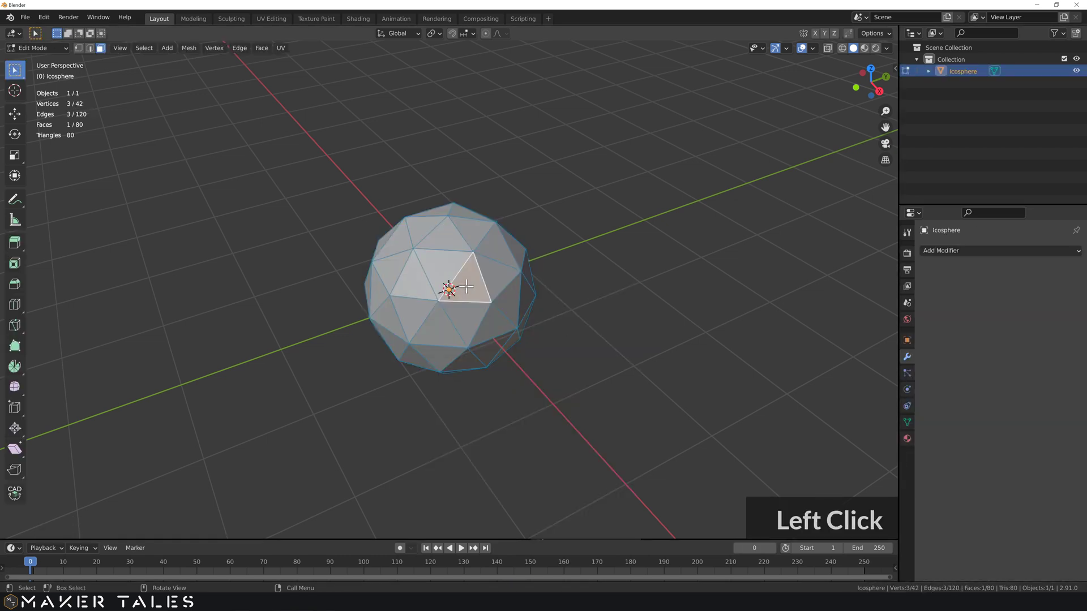
key(ctrl+KP_Add)
scroll(465, 292, up, 2)
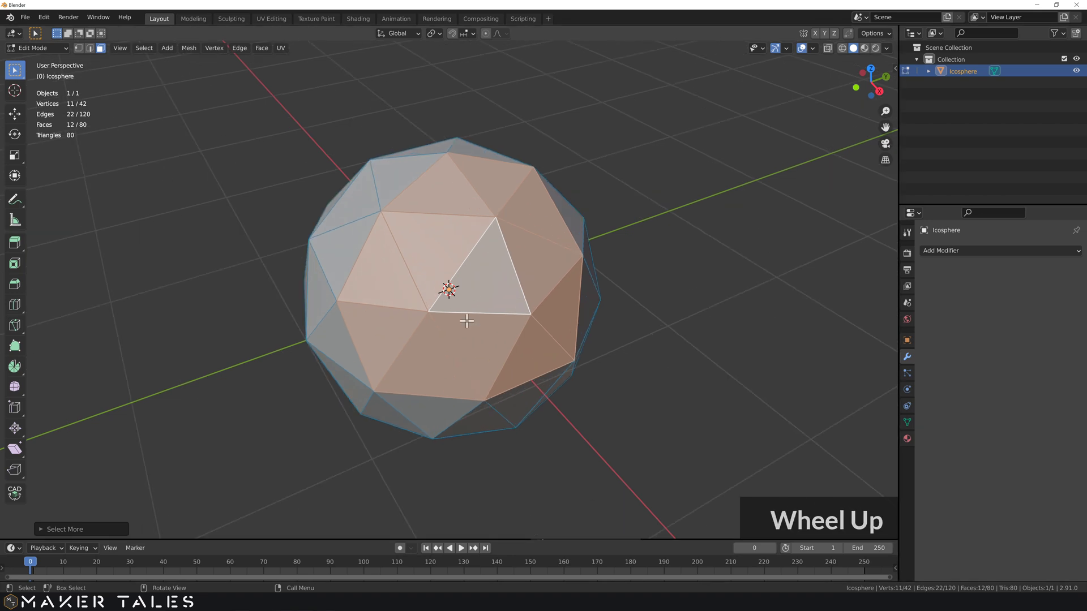
Delete the 12 selected faces to leave an open hole in the icosphere
middle_drag(466, 320, 475, 302)
key(x)
click(479, 309)
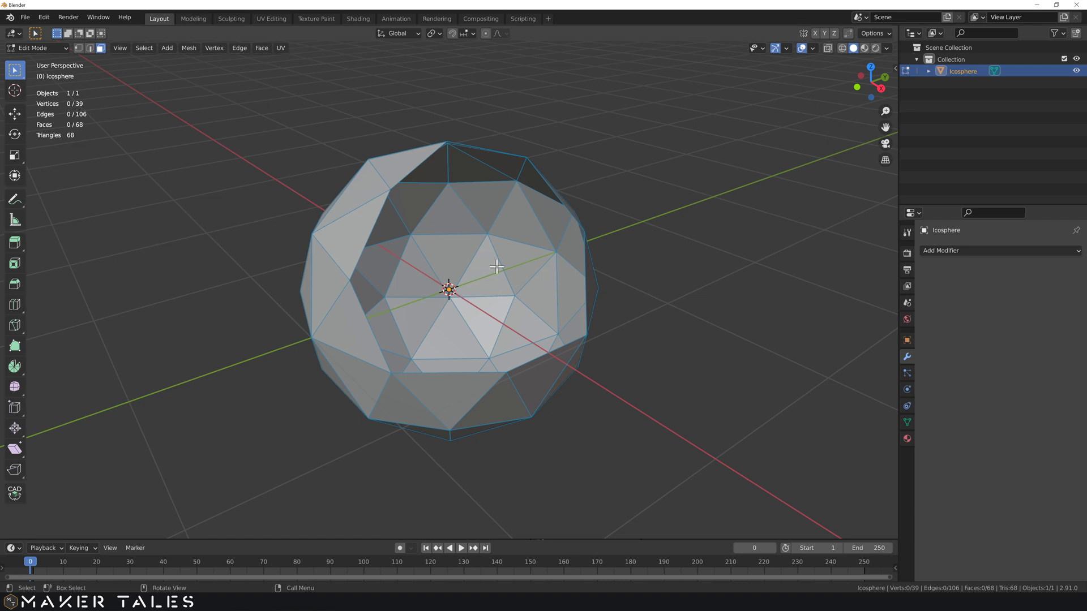
middle_drag(498, 265, 497, 279)
In Object Mode add a Solidify modifier to the icosphere with Offset 1 and Thickness 1 mm
key(Tab)
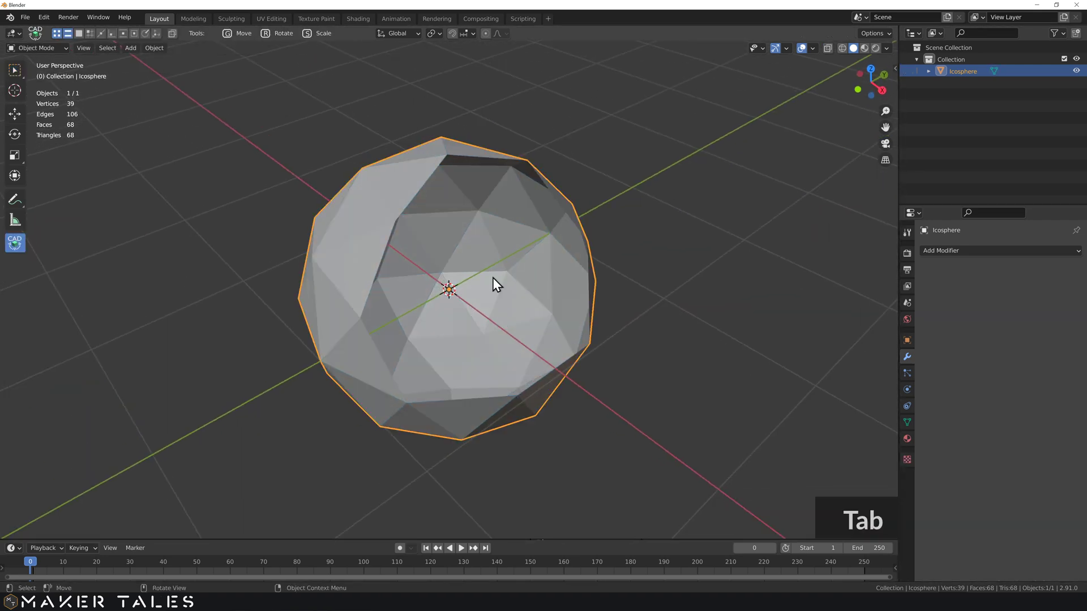
click(938, 249)
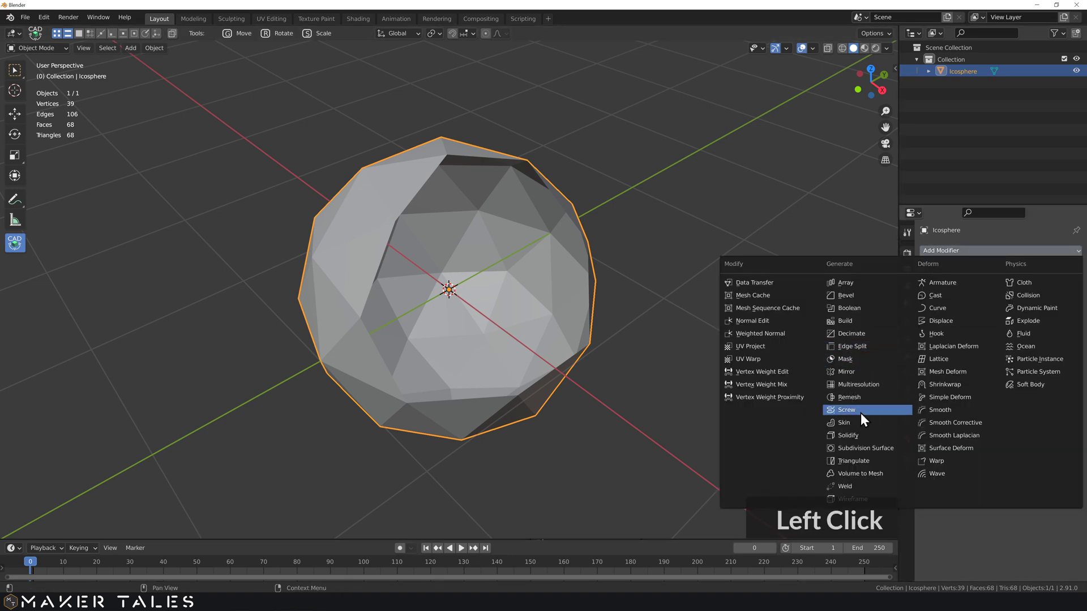
click(853, 437)
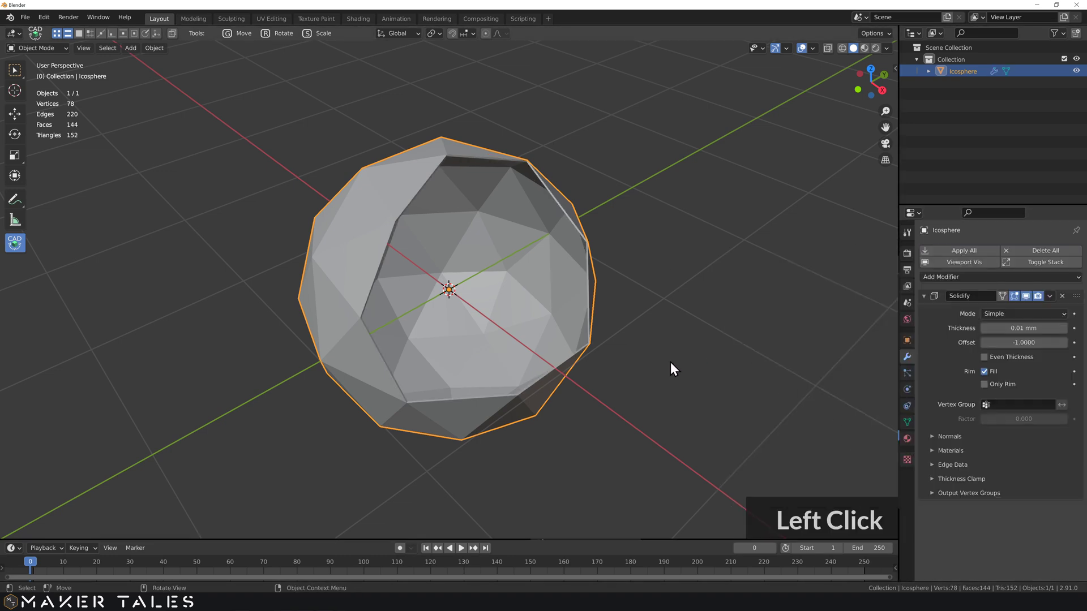
double_click(1018, 343)
text(1)
key(Return)
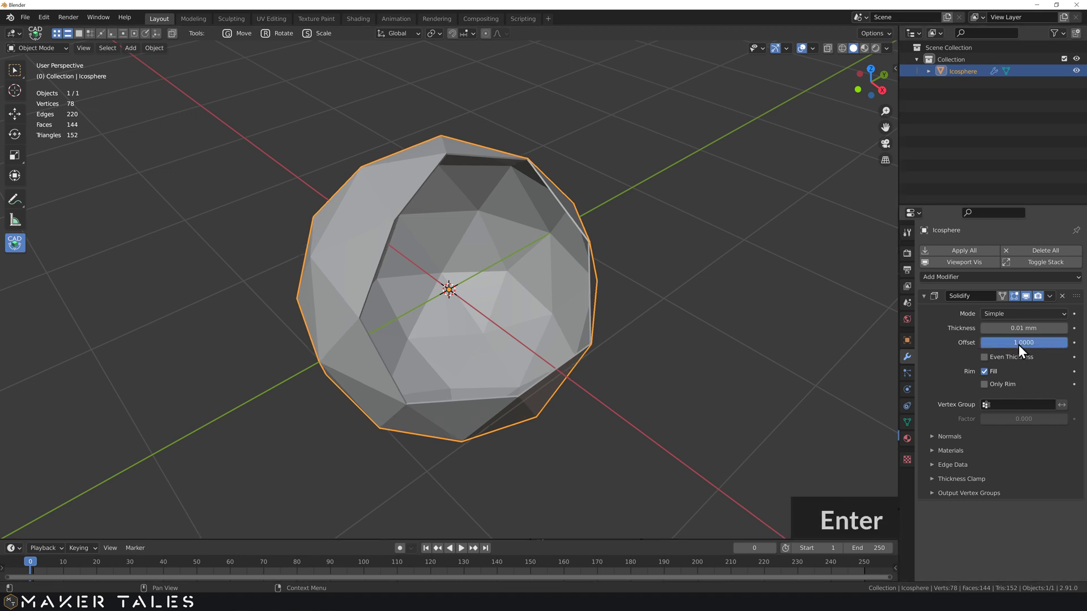
click(1018, 329)
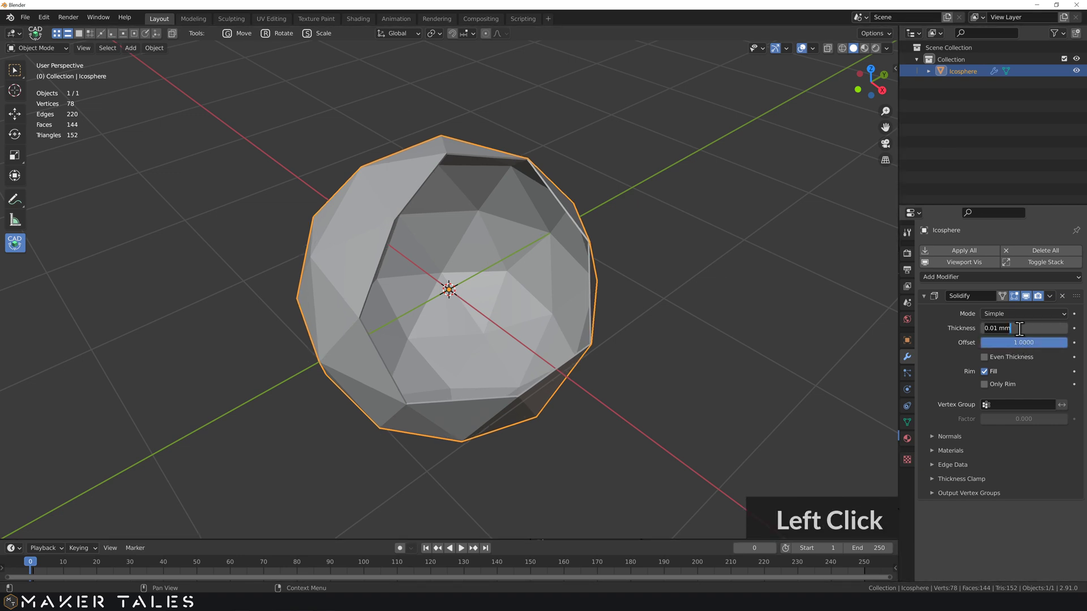
text(1)
key(Return)
scroll(698, 343, down, 2)
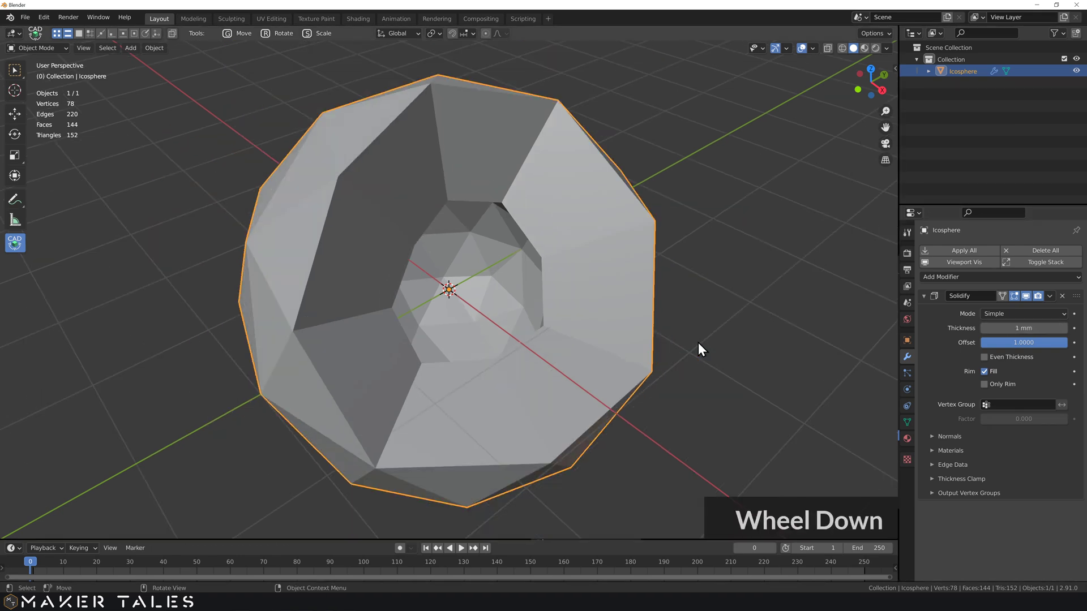
scroll(697, 341, down, 2)
mouse_move(674, 360)
middle_down()
mouse_move(664, 346)
mouse_move(690, 350)
middle_up()
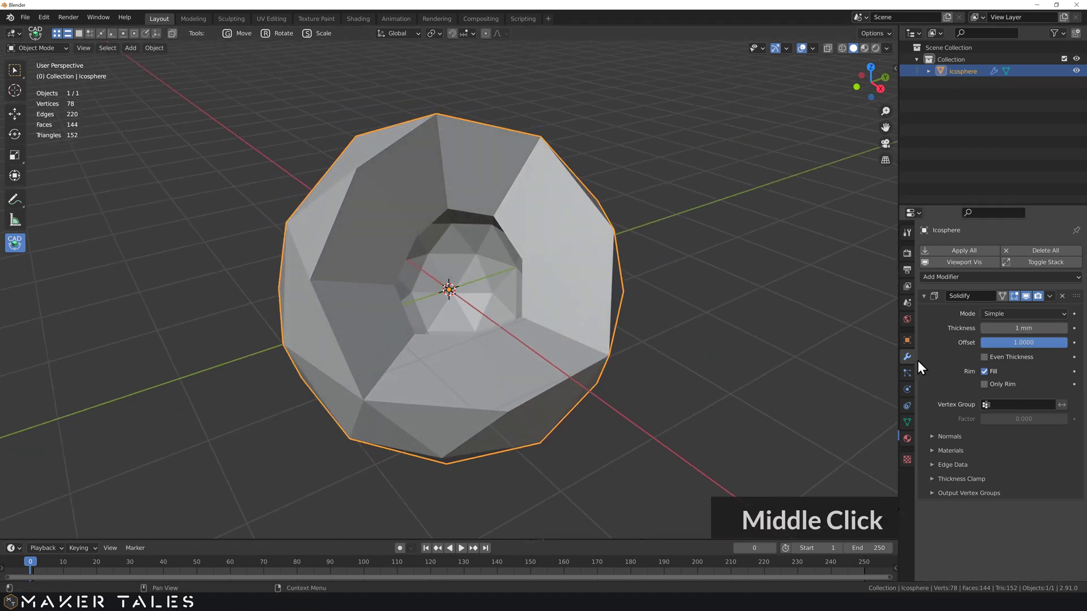
Enable Even Thickness, try Rim Fill and Only Rim toggles, and leave Rim Fill turned off
click(985, 357)
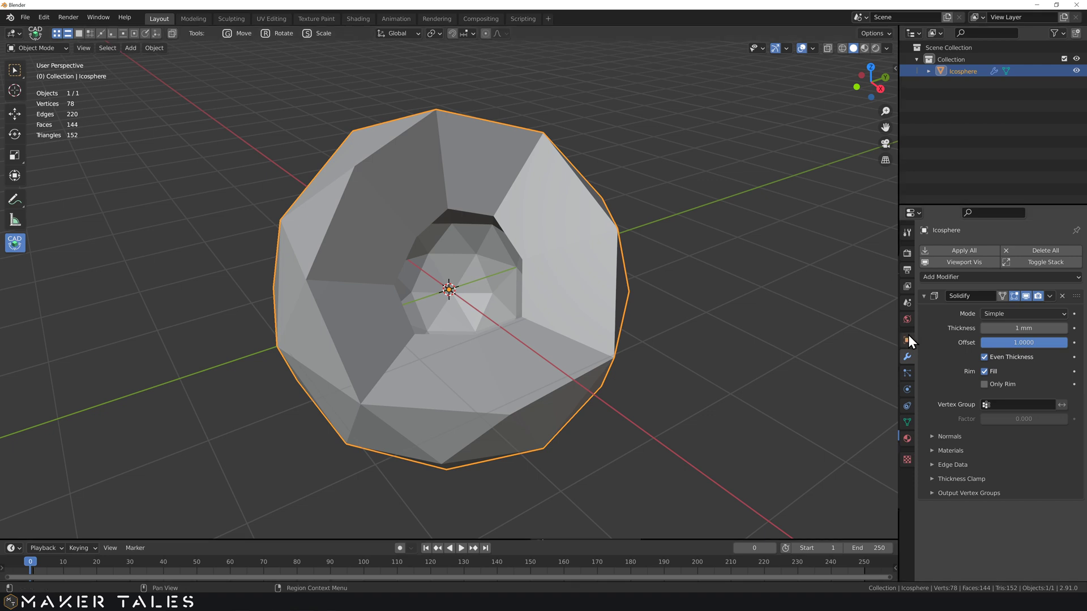
click(984, 371)
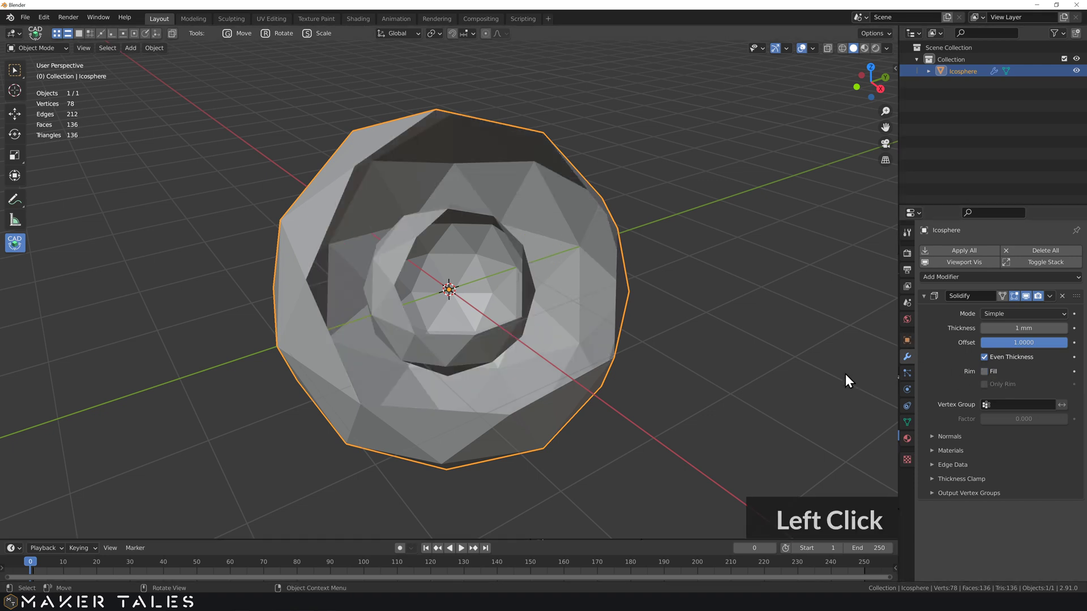
click(983, 372)
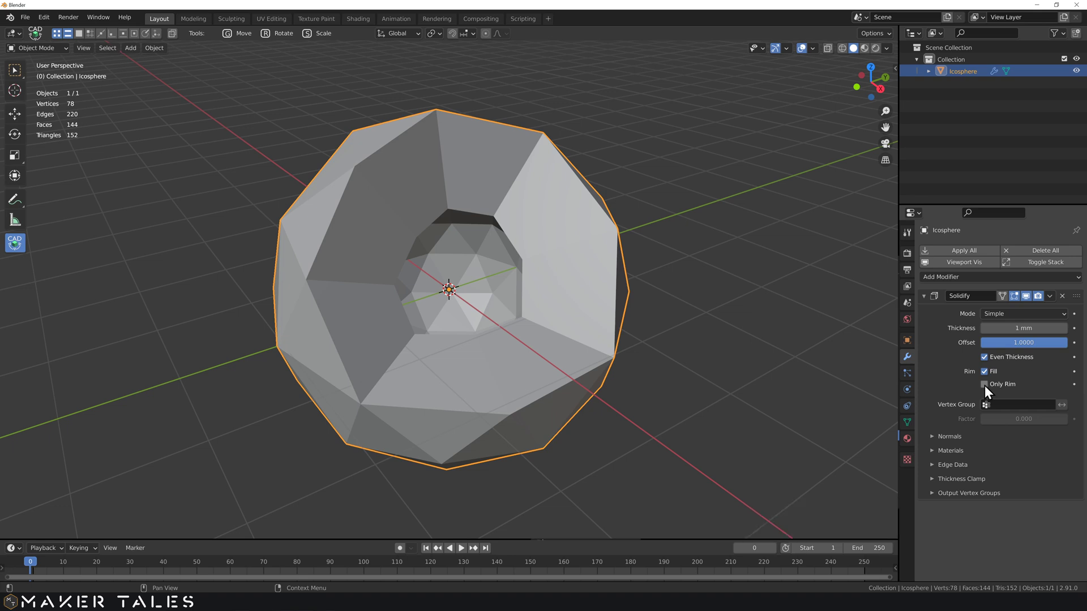
click(983, 384)
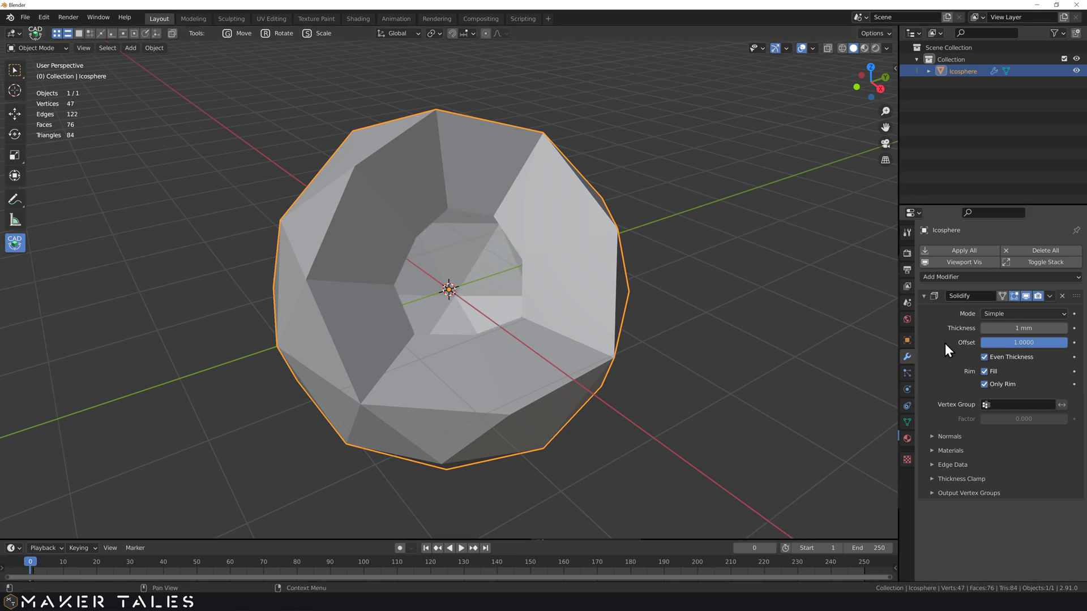
click(981, 385)
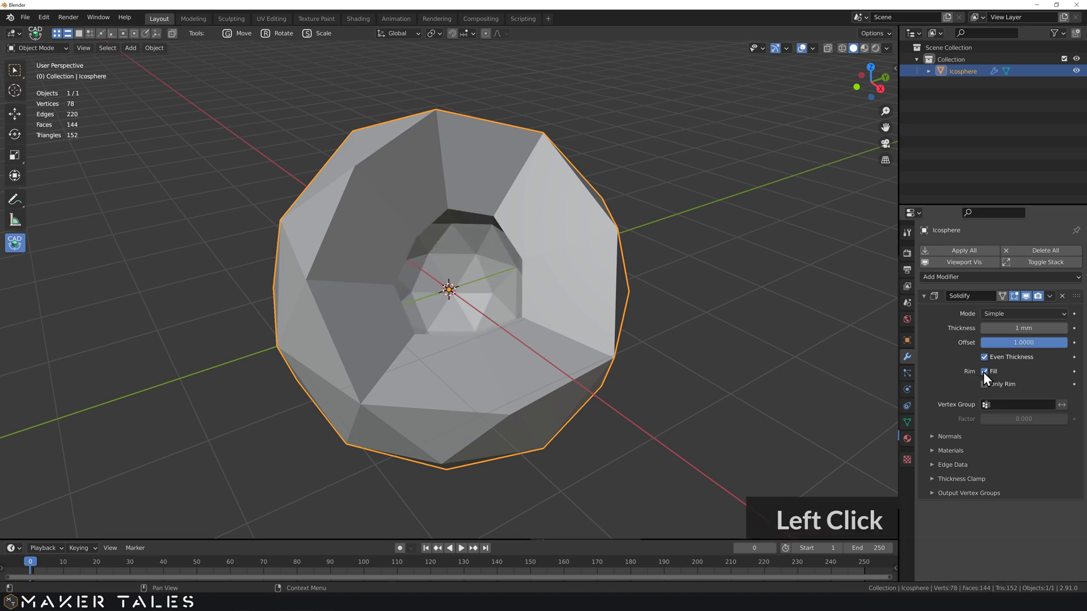
click(983, 372)
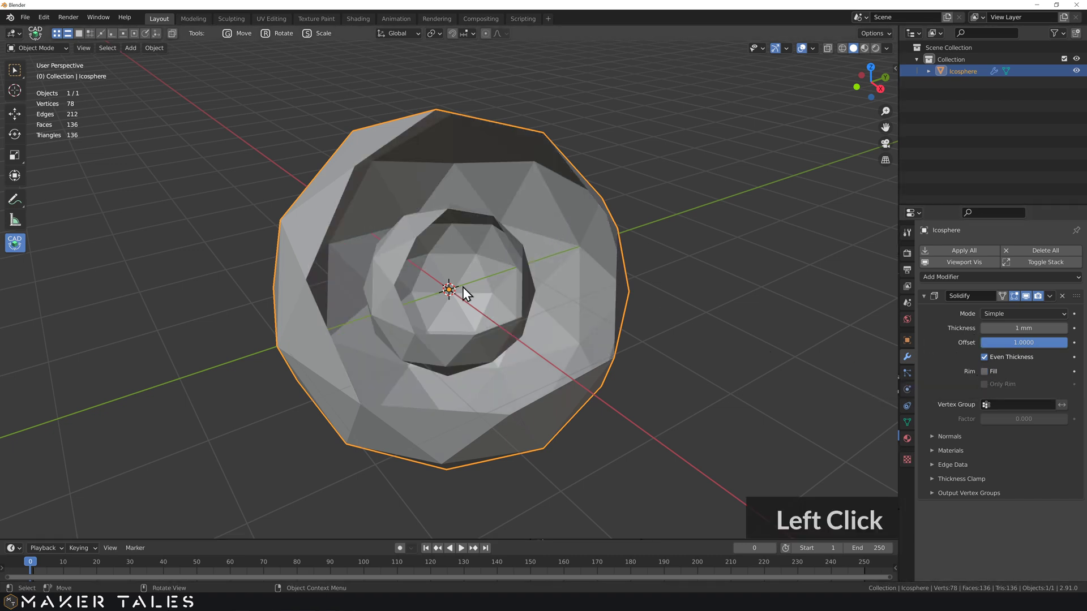
mouse_move(410, 216)
middle_down()
mouse_move(406, 197)
mouse_move(430, 199)
middle_up()
scroll(405, 199, up, 2)
scroll(442, 198, down, 2)
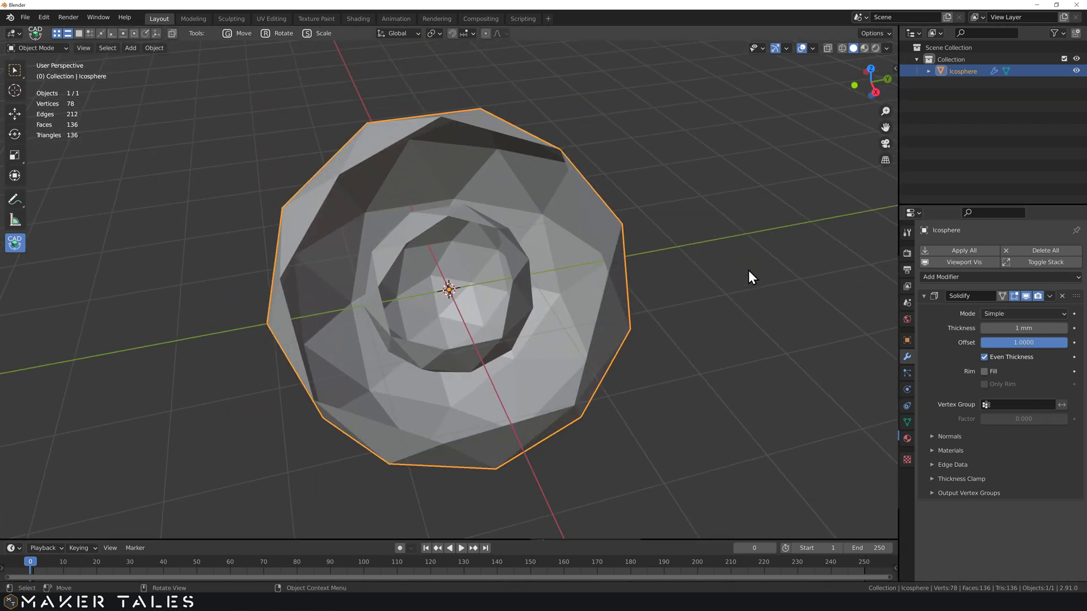
Deselect the icosphere and vertex-snap a first shell-thickness measurement of about 1.04 mm
click(725, 257)
key(g)
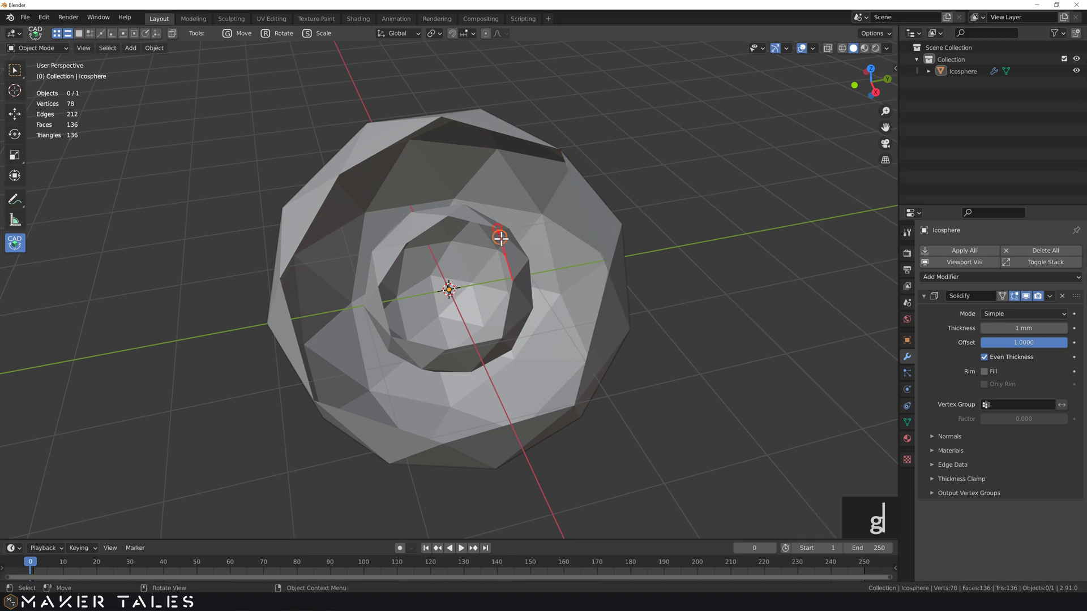
key(v)
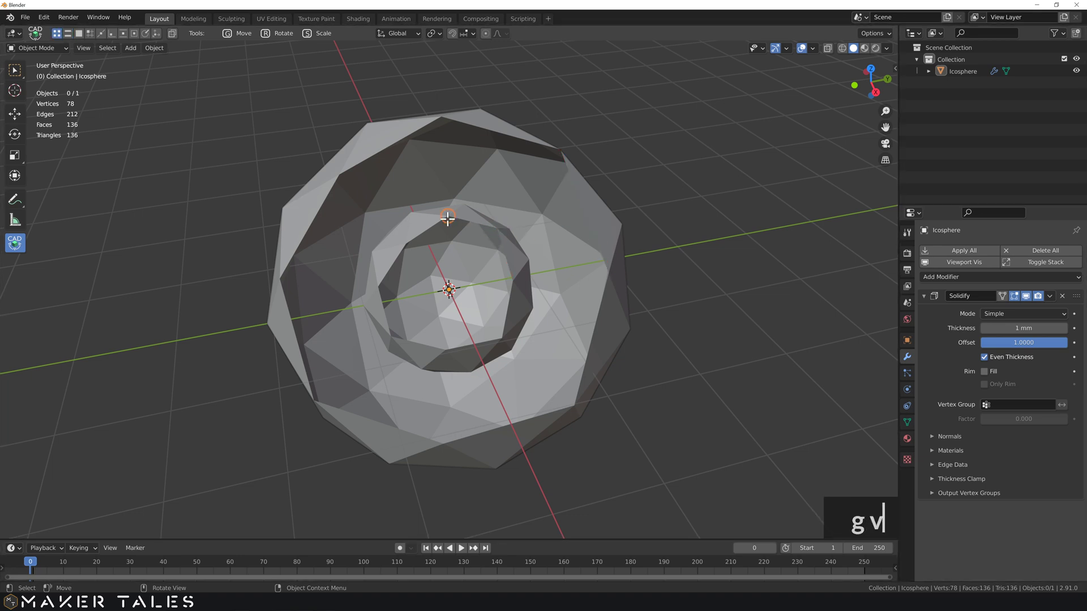
click(447, 218)
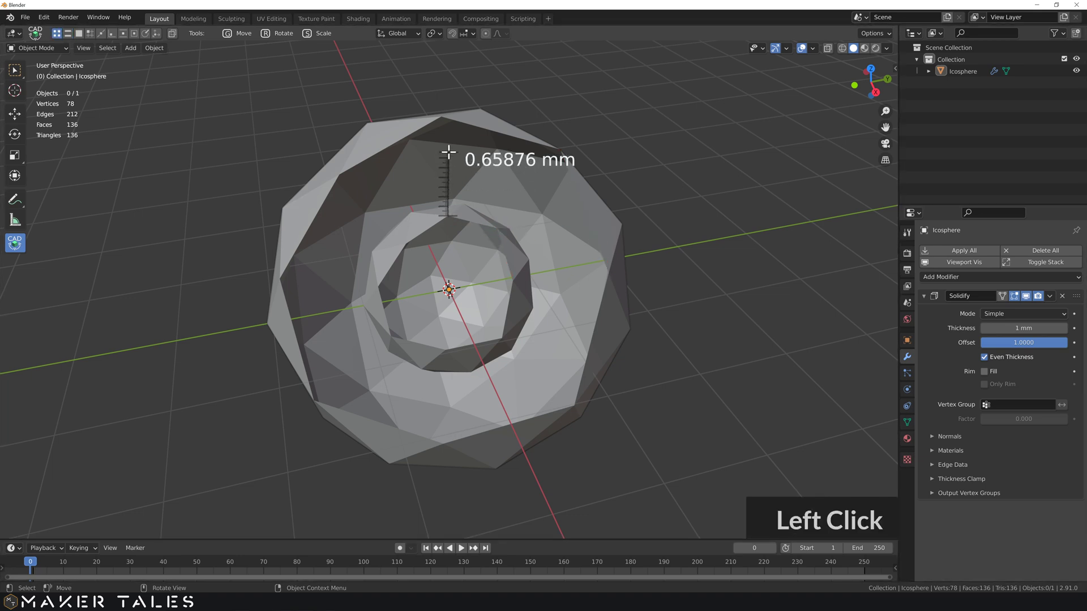
click(441, 116)
Measure a second outer-to-inner vertex pair, reading about 1.06 mm
middle_drag(427, 160, 447, 170)
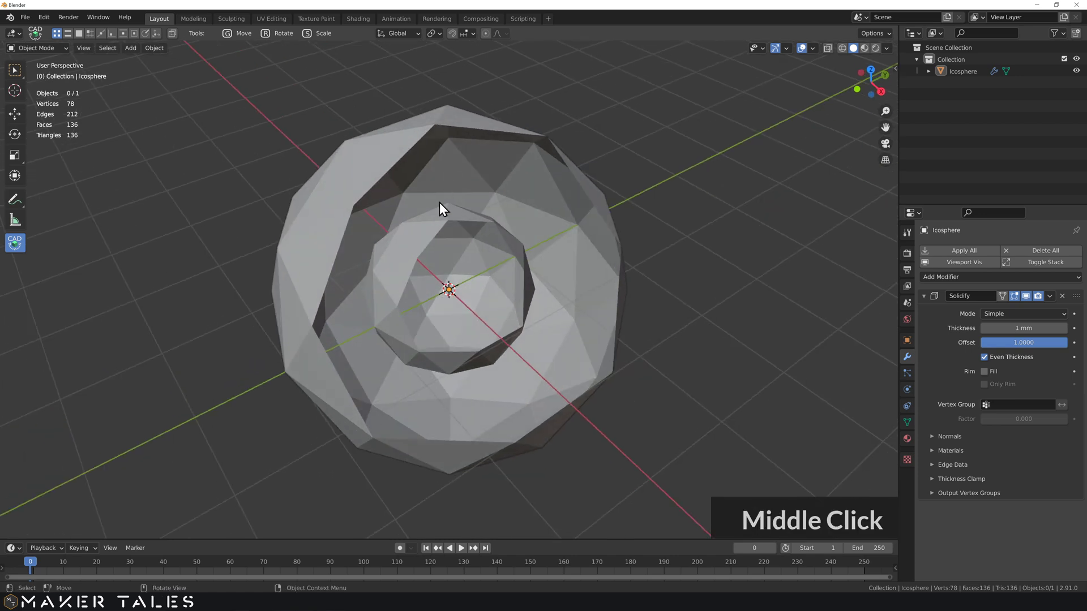
click(400, 222)
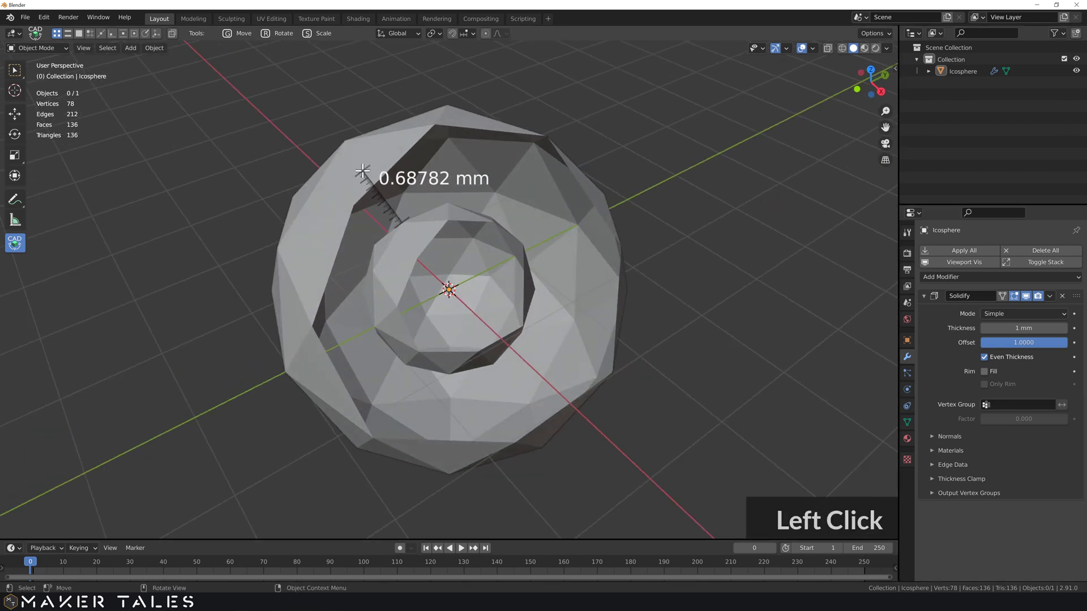
click(344, 141)
mouse_move(344, 145)
middle_down()
mouse_move(402, 171)
mouse_move(585, 182)
middle_up()
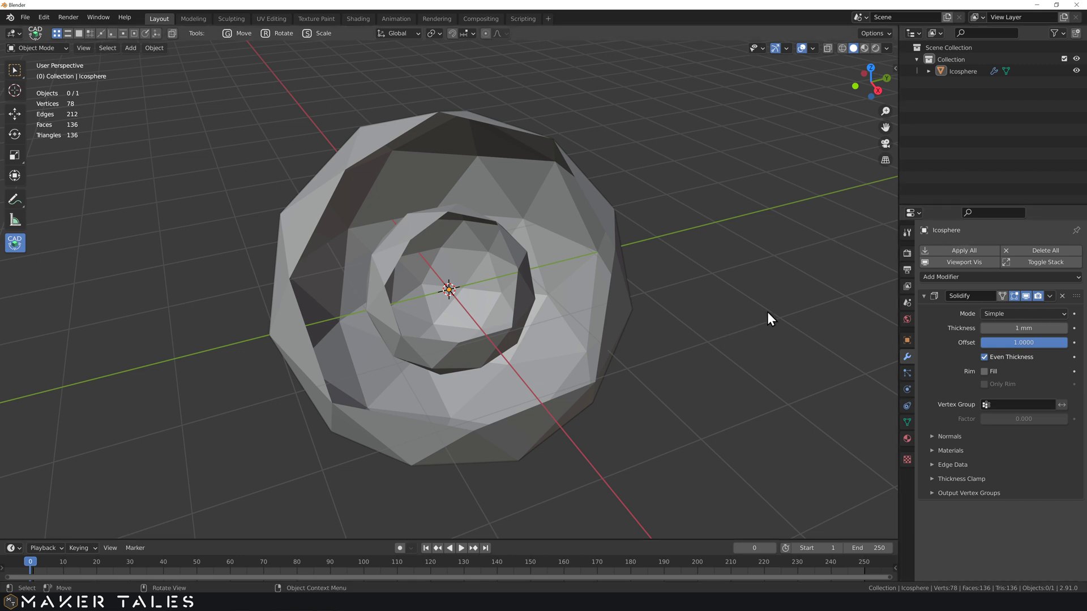
Switch the Solidify to Complex mode with Even thickness and re-enter 1 mm Thickness
click(1015, 315)
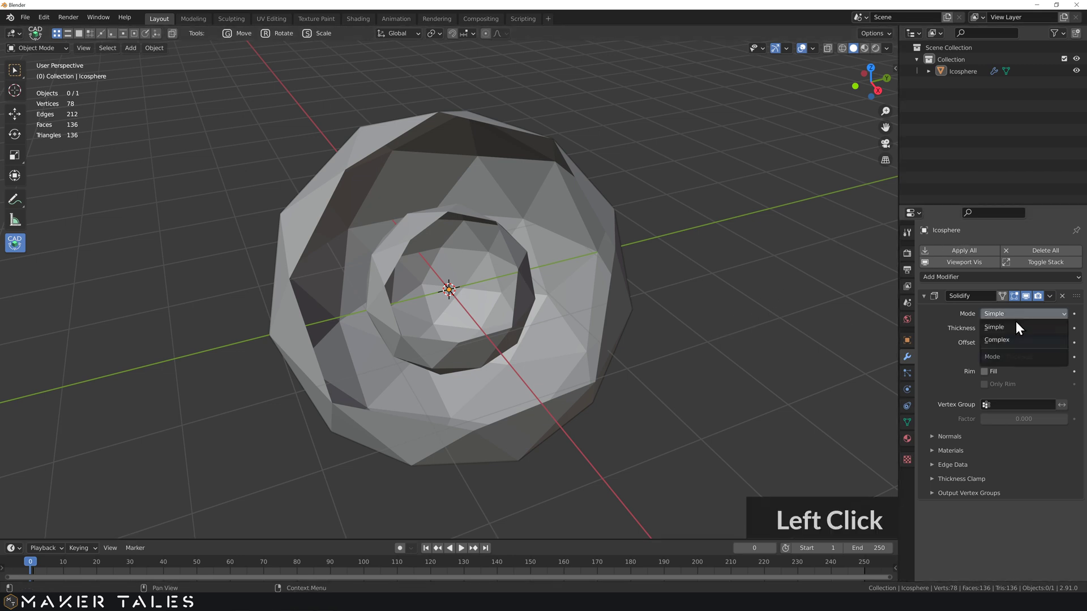
click(1013, 337)
click(1014, 328)
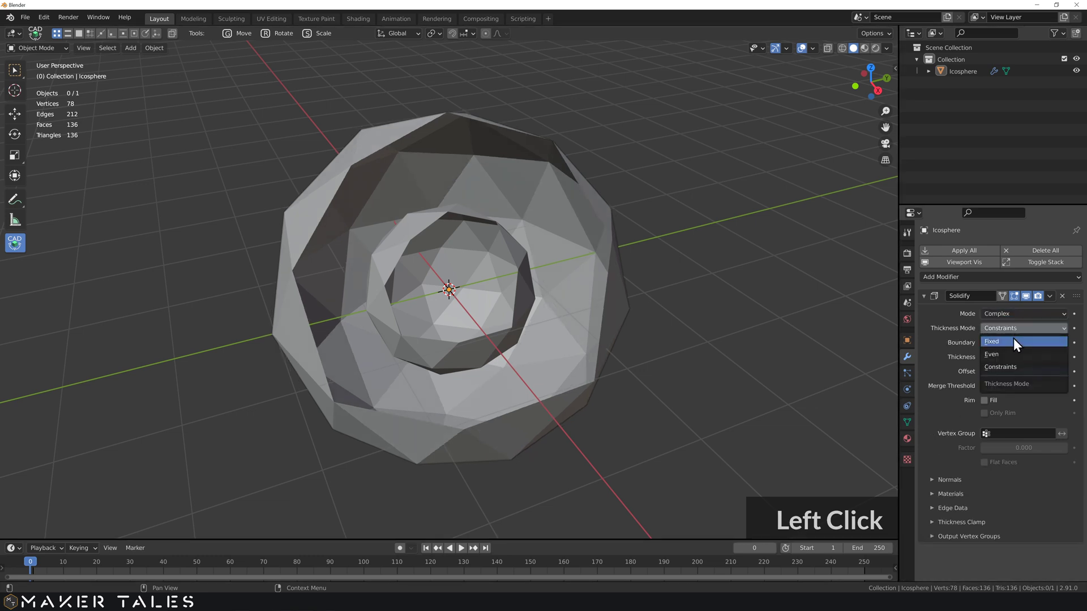
click(1006, 356)
double_click(1023, 357)
text(1)
key(Return)
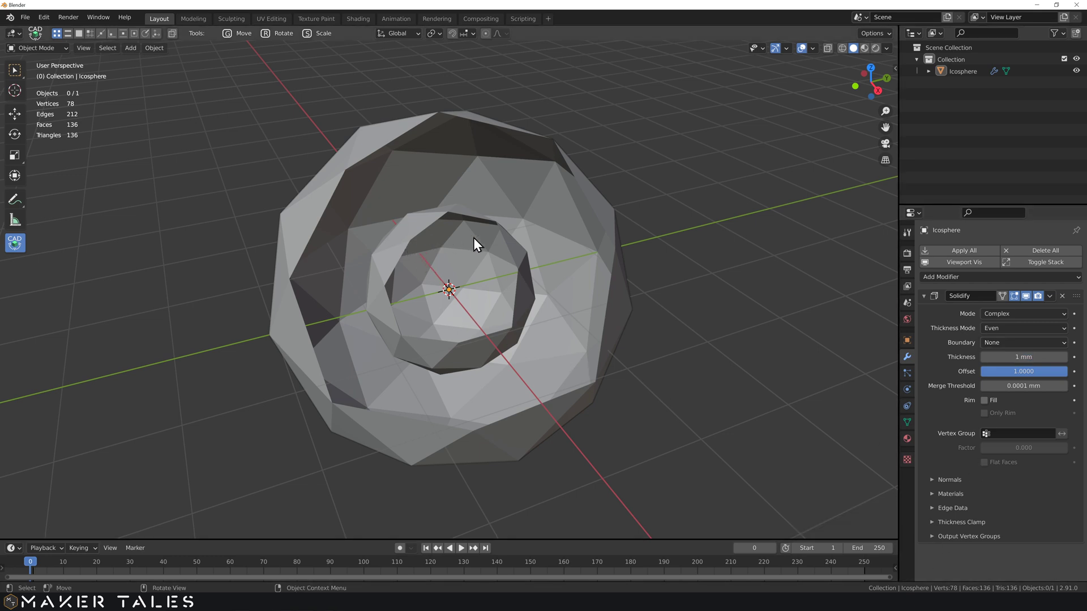
Zoom in and vertex-snap a measurement across the complex shell reading about 1.0414 mm
mouse_move(466, 226)
middle_down()
mouse_move(465, 250)
mouse_move(492, 311)
mouse_move(500, 302)
mouse_move(544, 308)
mouse_move(541, 316)
mouse_move(498, 311)
mouse_move(500, 289)
middle_up()
scroll(491, 311, up, 2)
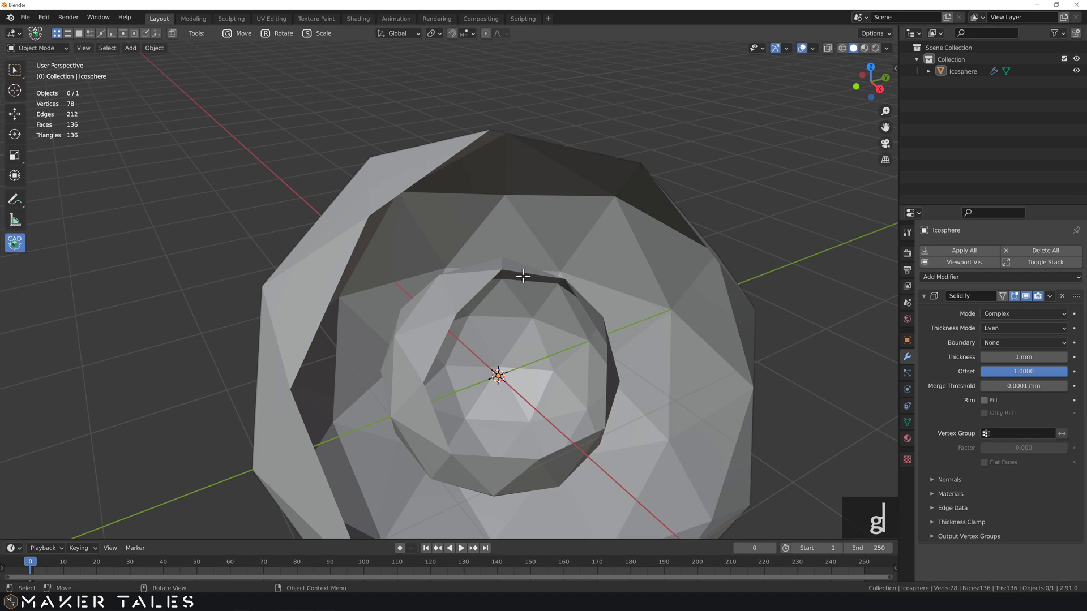
key(g)
click(503, 270)
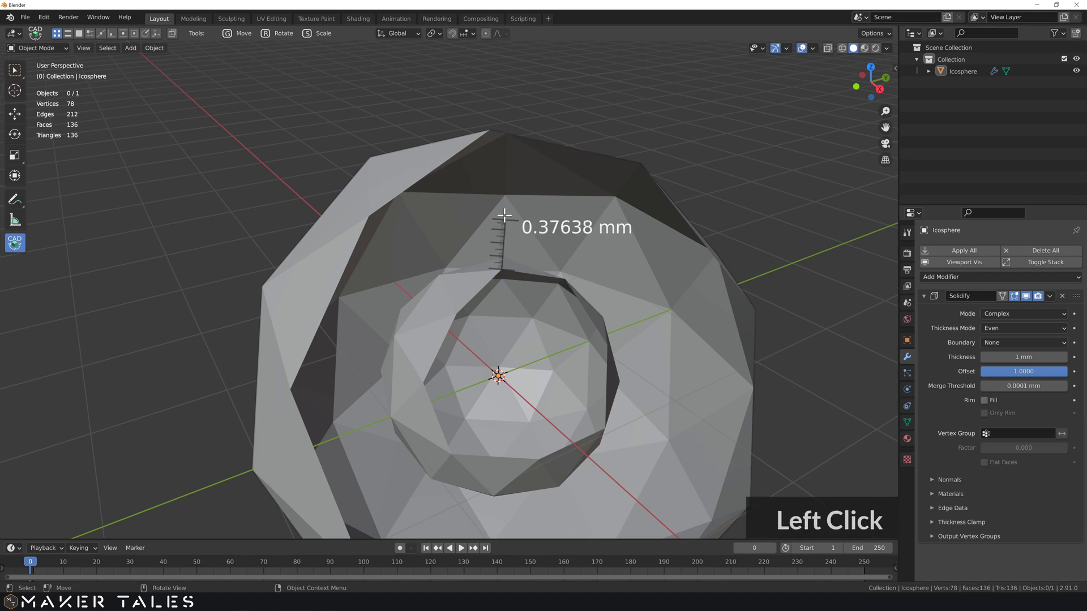
click(489, 131)
Measure the shell at another spot, getting about 0.60062 mm
middle_drag(488, 130, 472, 208)
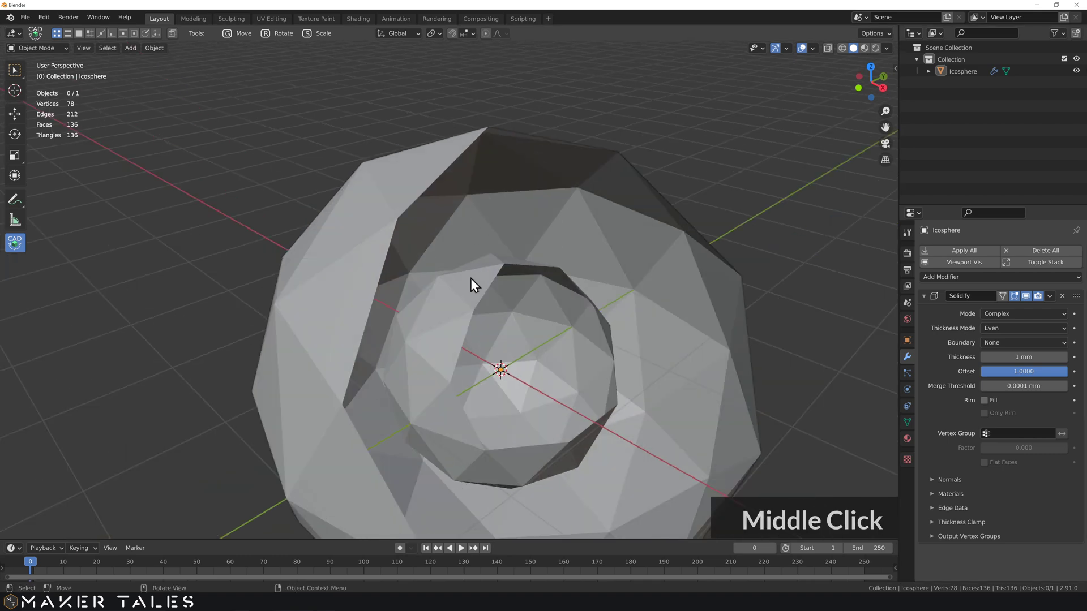
key(g)
click(438, 276)
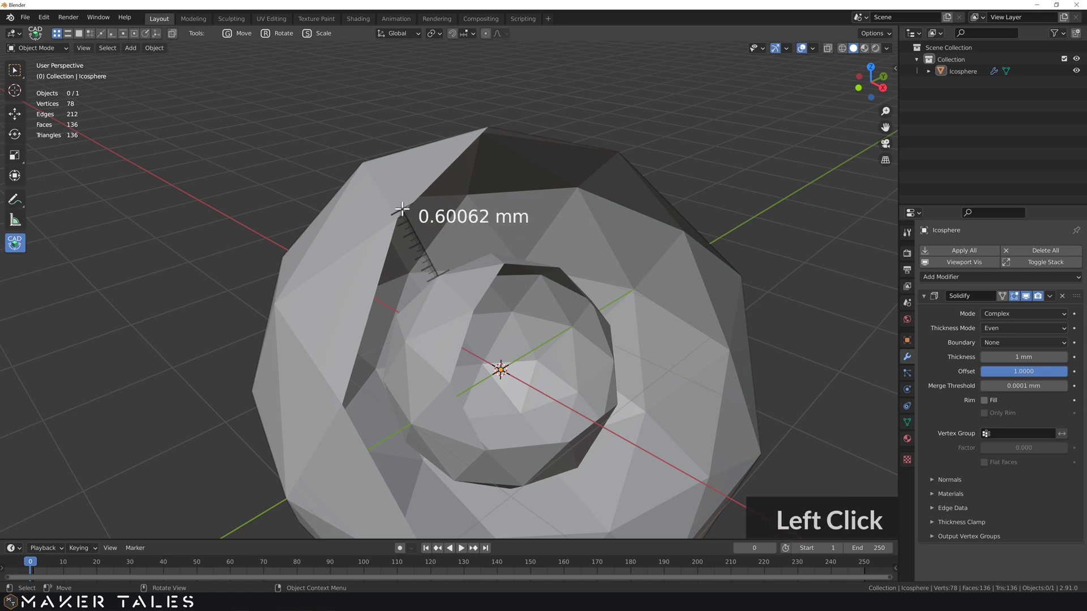
click(361, 161)
middle_drag(413, 181, 428, 193)
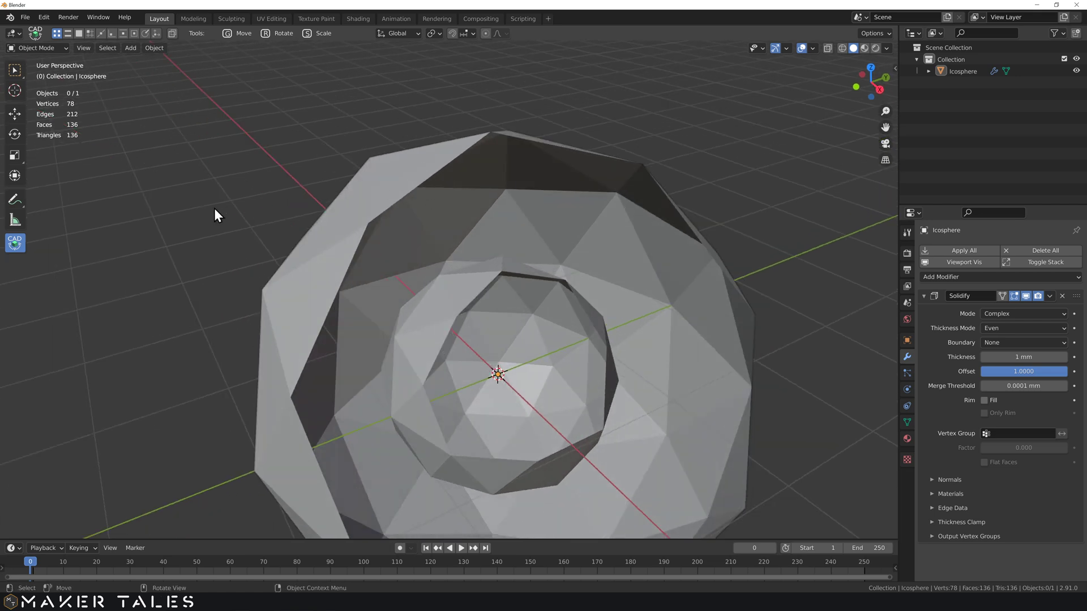
With face snapping, measure from an outer face to the inner vertex, reading about 1.0029 mm
key(f)
key(g)
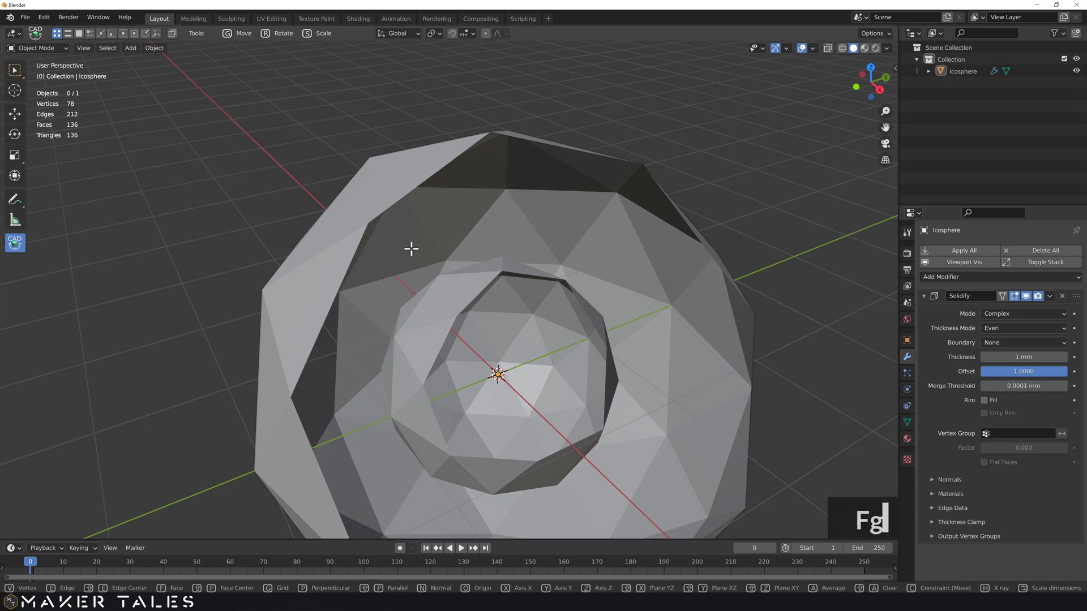
key(f)
click(430, 236)
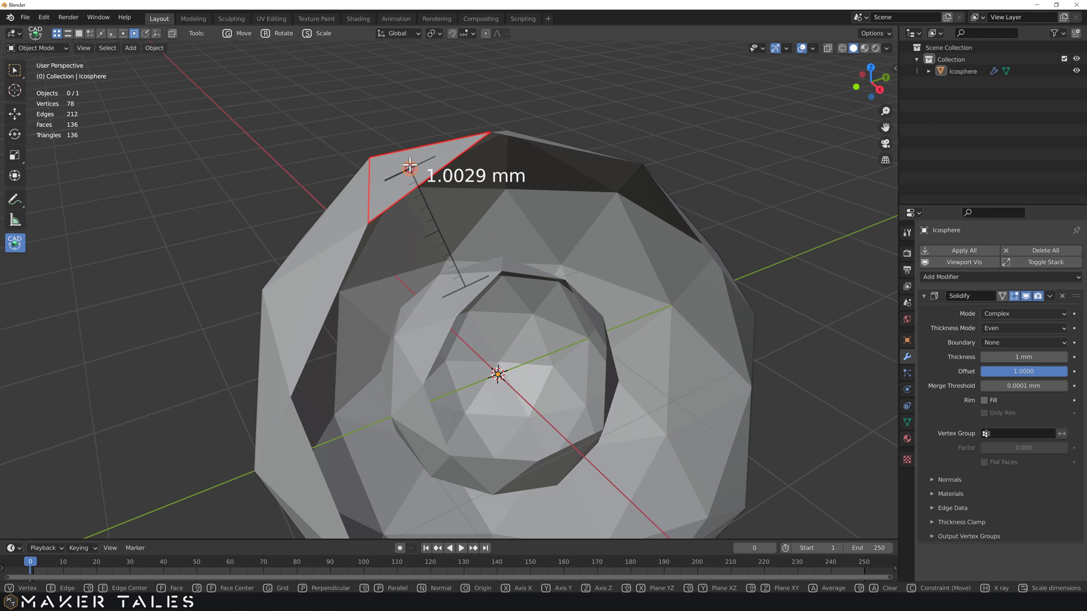
click(410, 165)
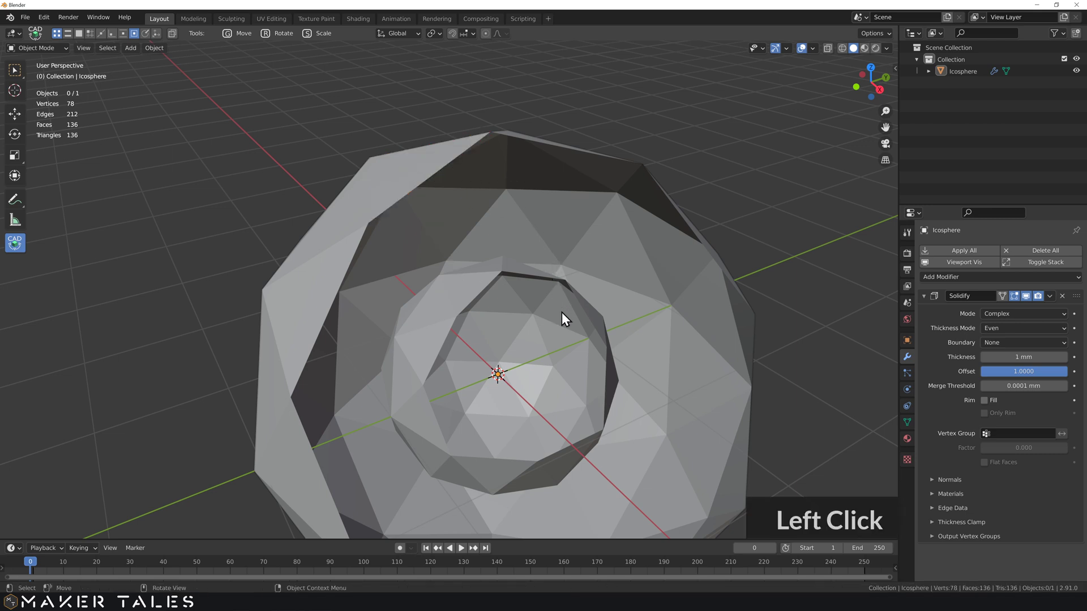
mouse_move(571, 363)
shift+middle_down()
mouse_move(534, 293)
mouse_move(685, 304)
shift+middle_up()
Remove the Solidify modifier, switch to box select, and edit the icosphere's mesh
click(1061, 296)
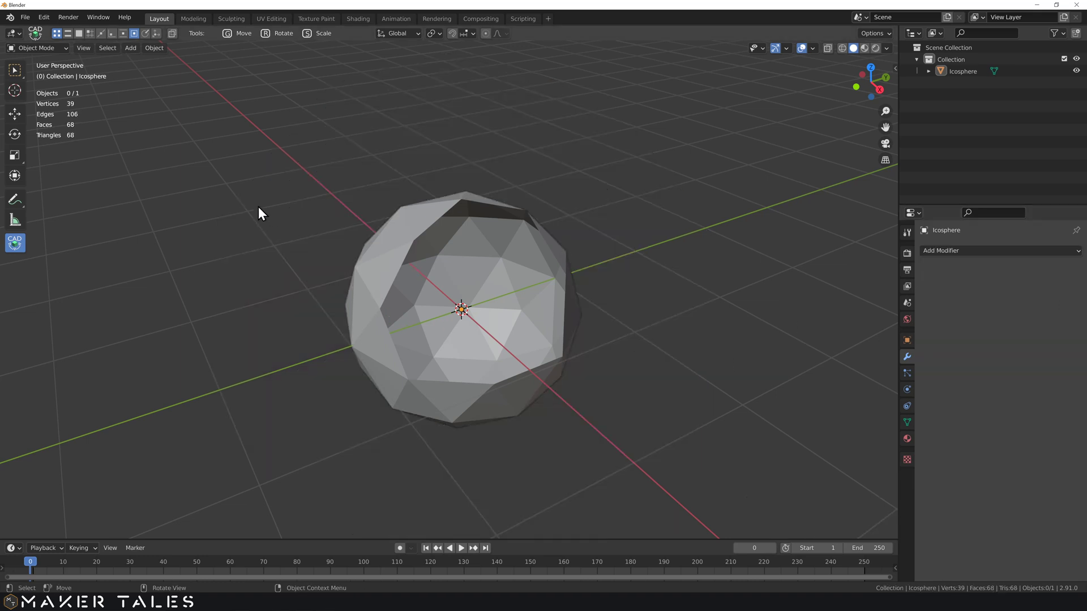
click(12, 69)
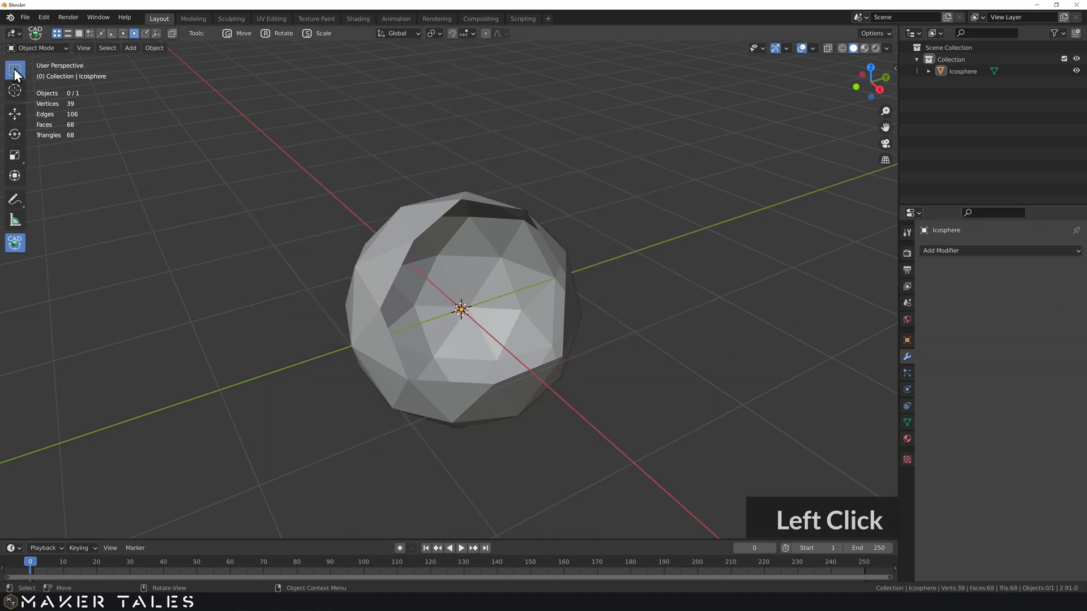
click(452, 246)
key(Tab)
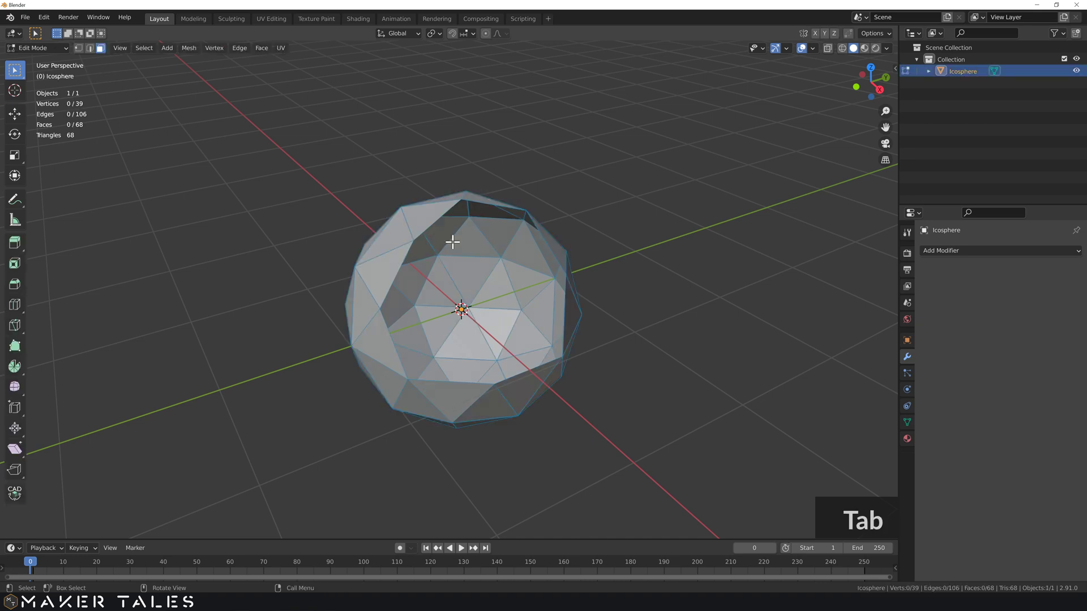
Select all vertices and duplicate the mesh in place with Shift+D, cancelling the move
key(a)
key(shift+d)
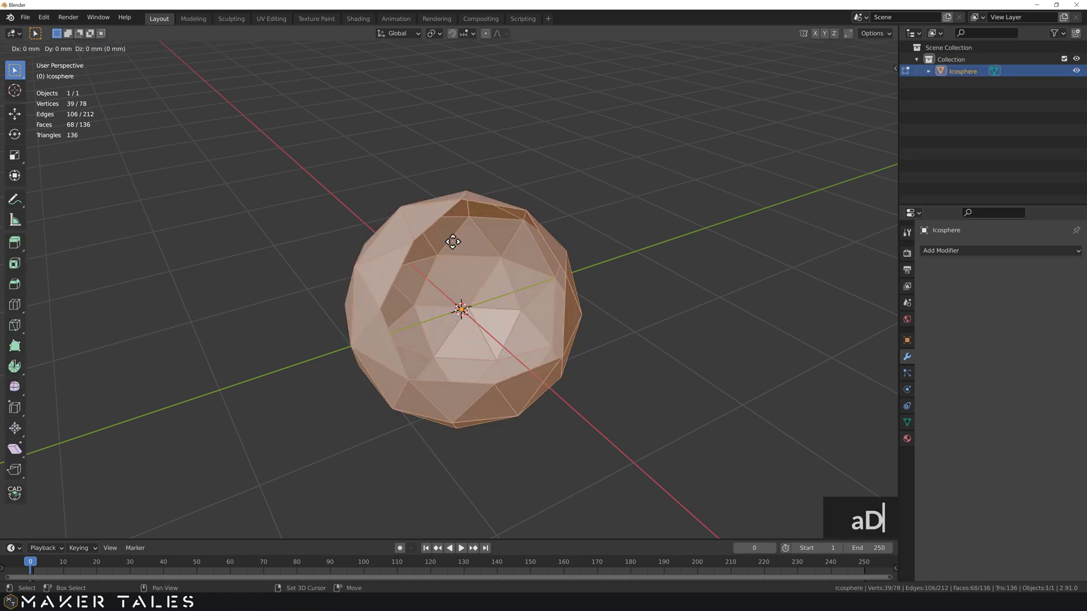
right_click(522, 132)
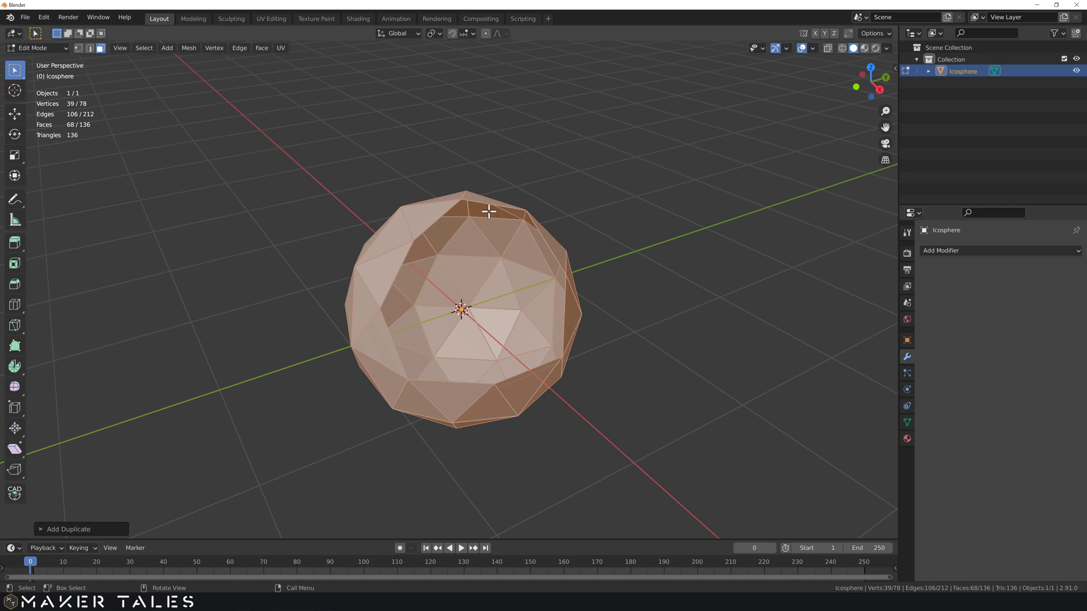
click(438, 34)
click(455, 98)
key(s)
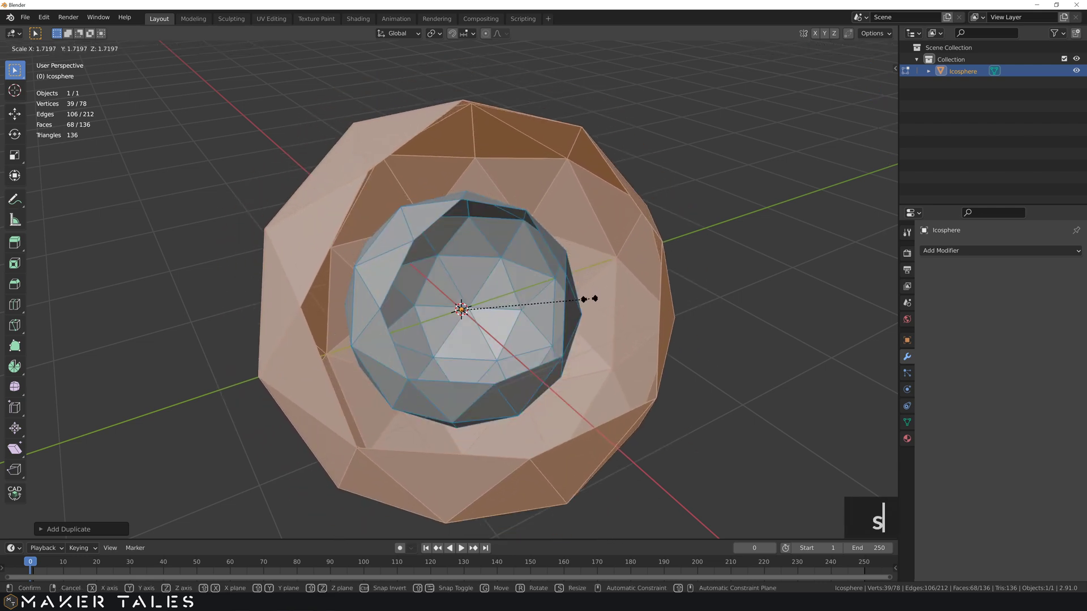
key(1)
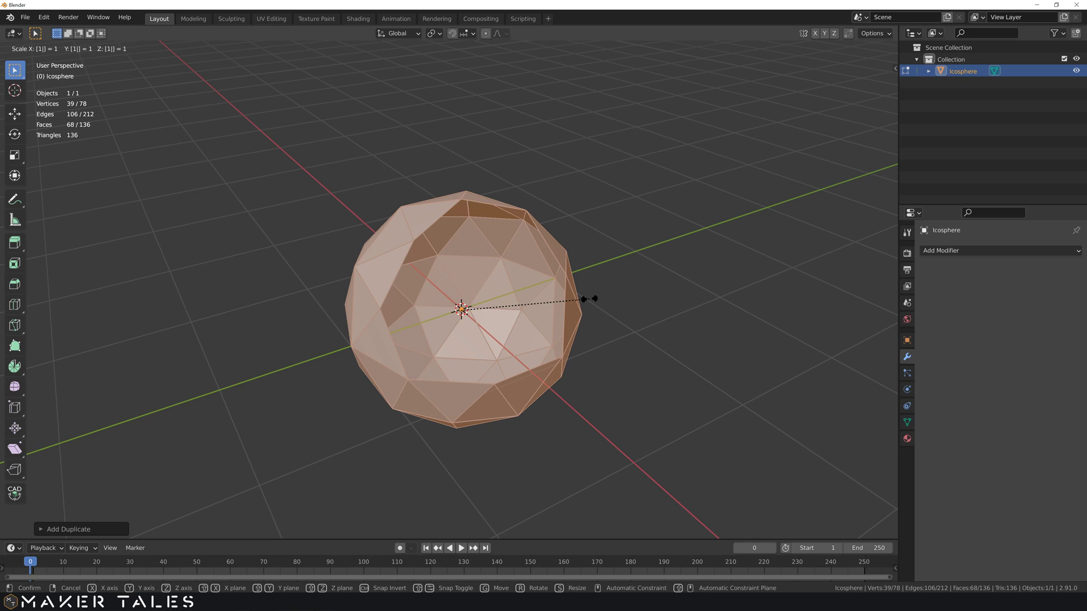
key(Return)
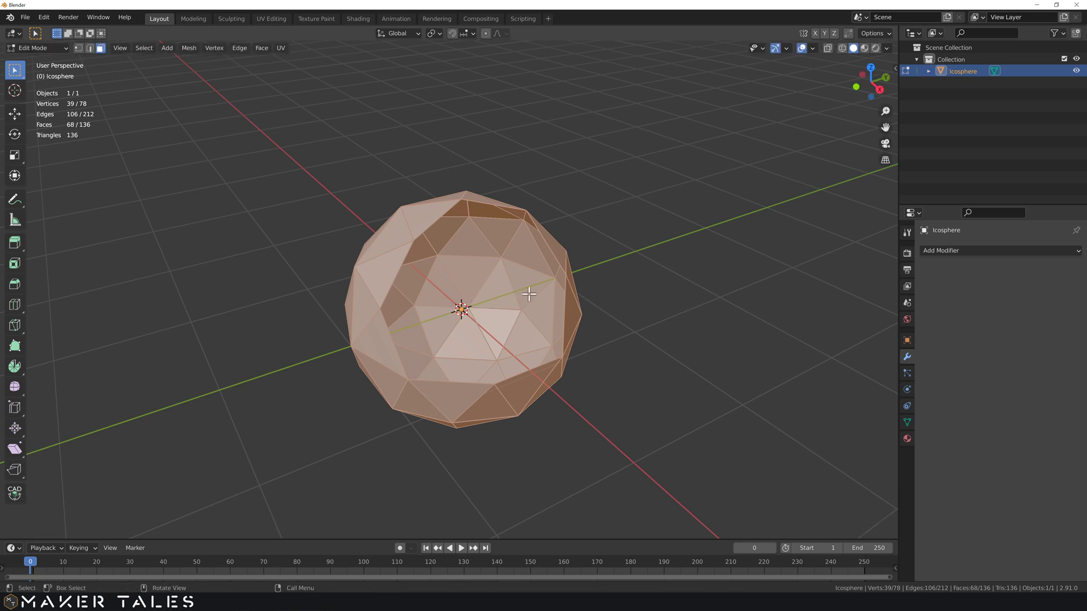
Fatten the duplicate 1 mm outward along its normals with Shrink/Fatten (Alt+S)
key(alt+s)
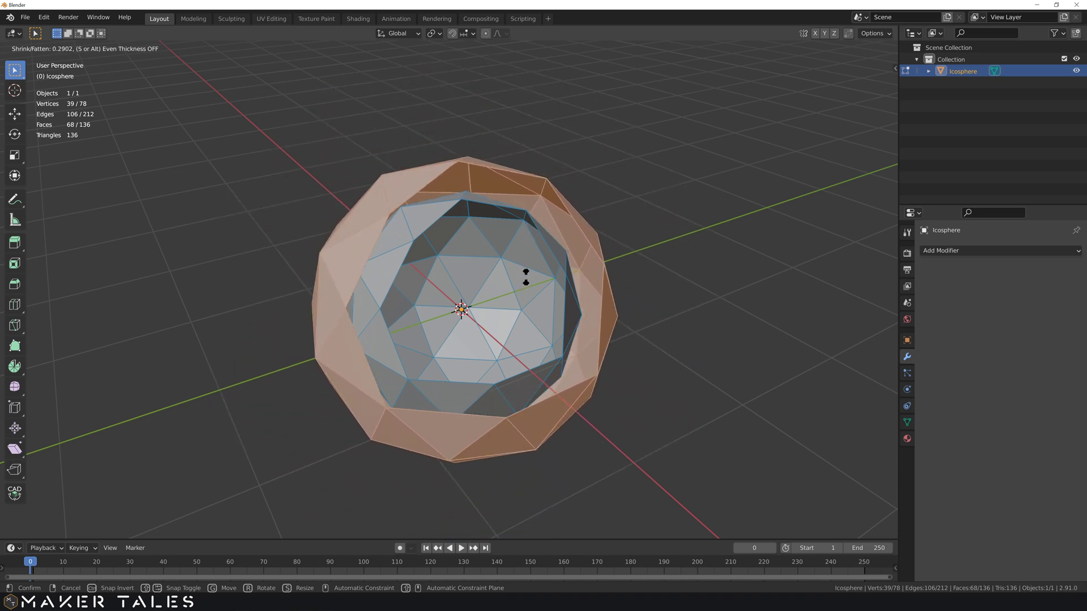
text(1)
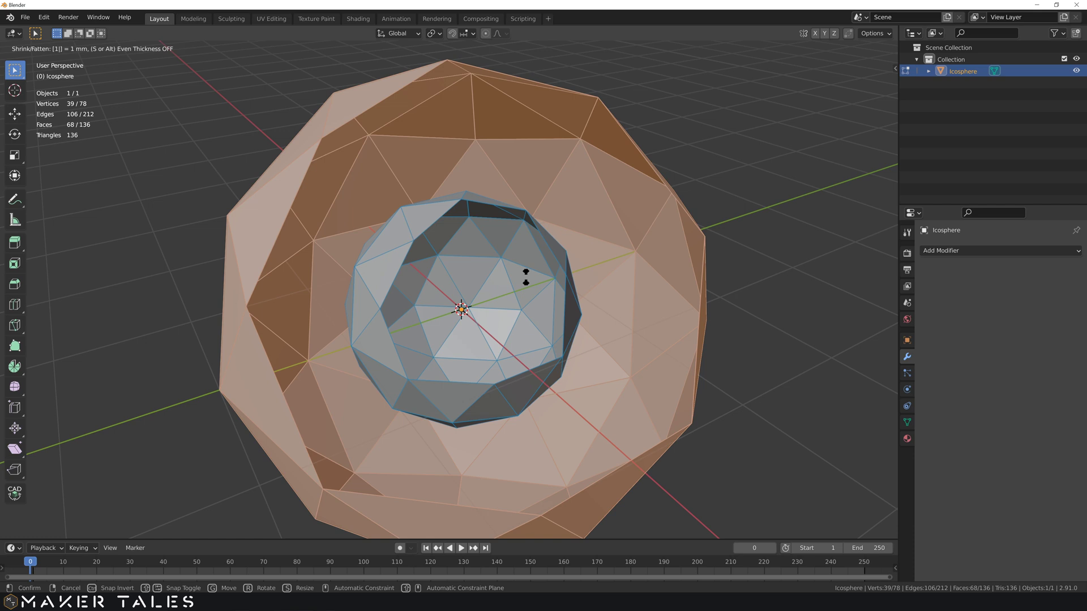
key(Return)
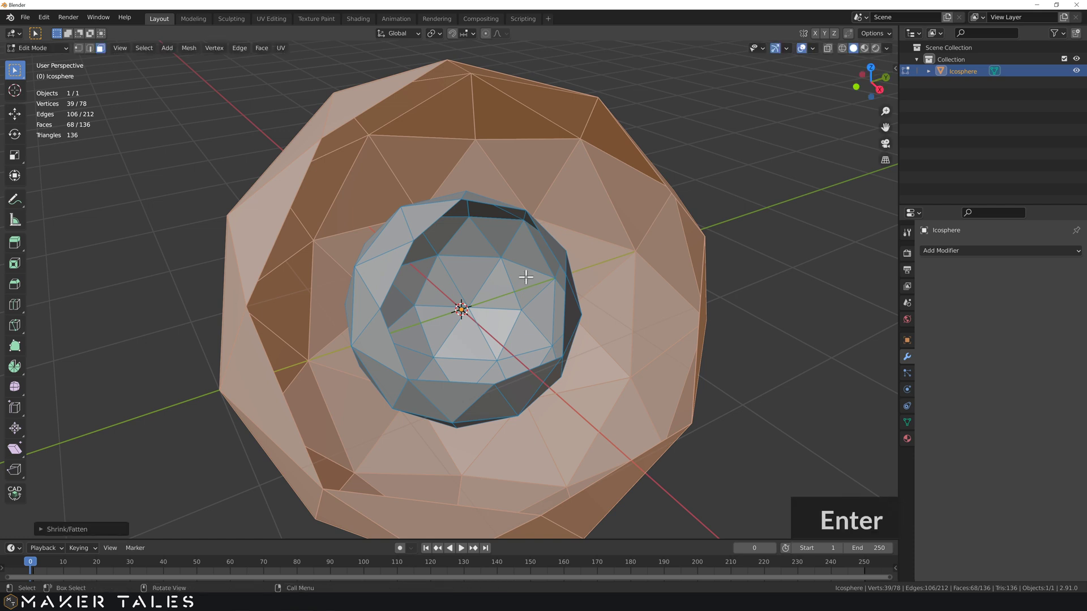
In Object Mode with CAD Transform snapping, measure from an inner vertex to its outer counterpart, reading about 1 mm
key(Tab)
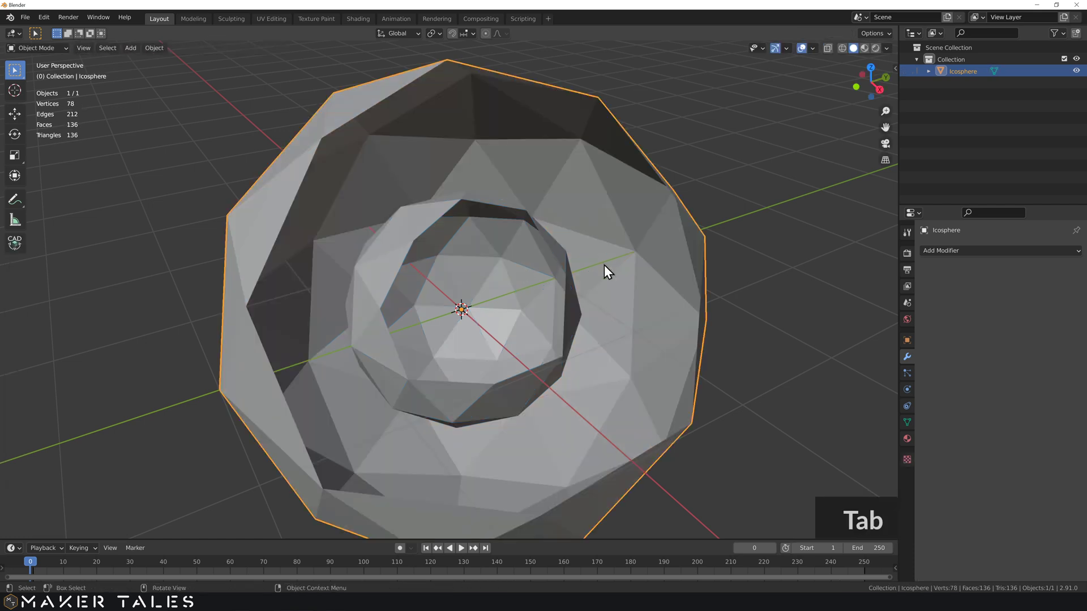
click(813, 274)
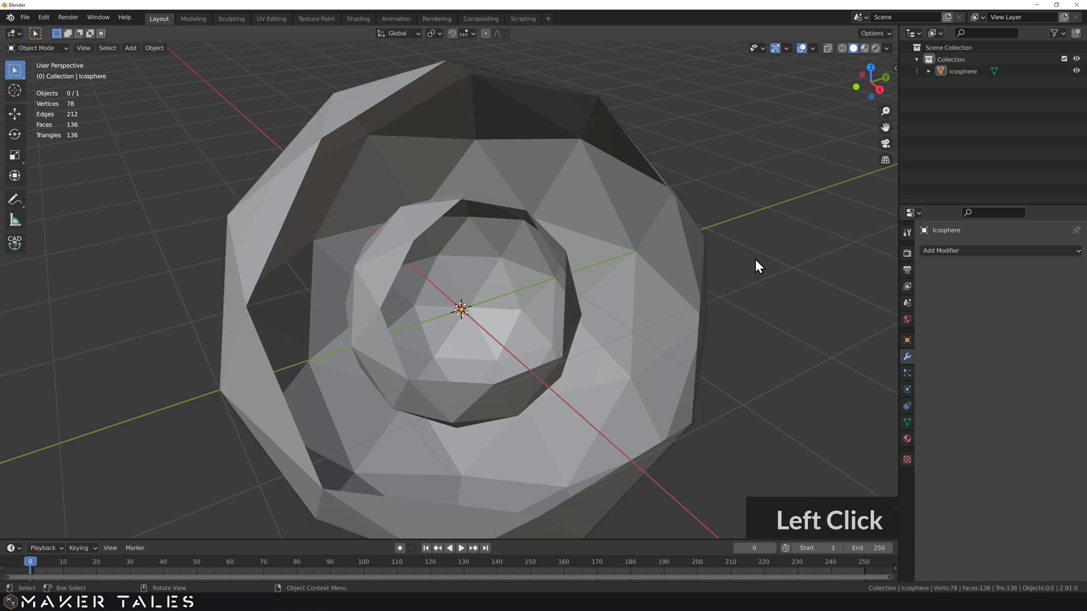
key(alt+c)
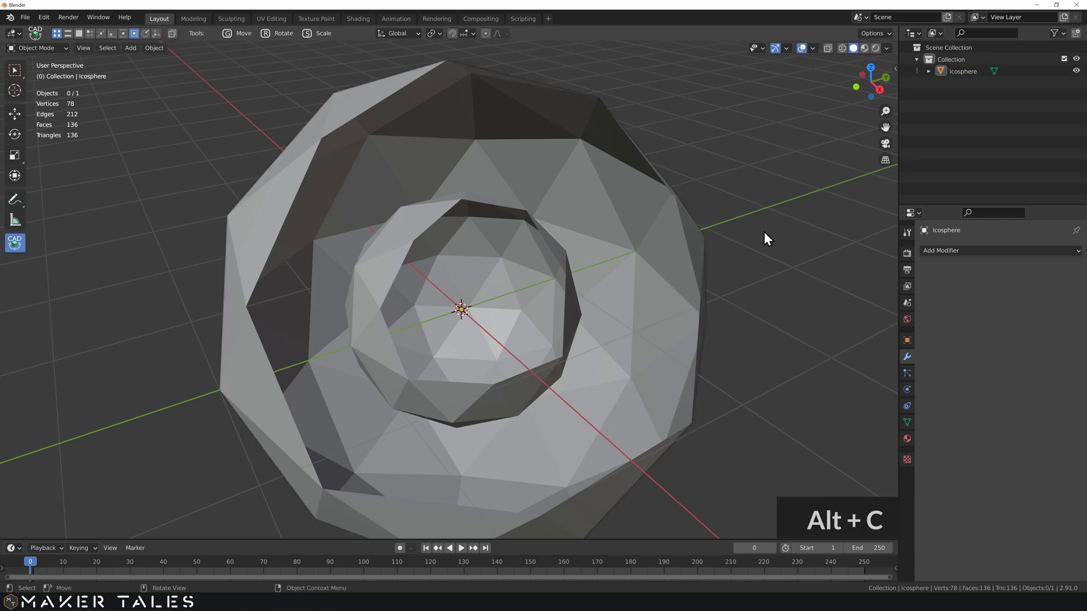
key(g)
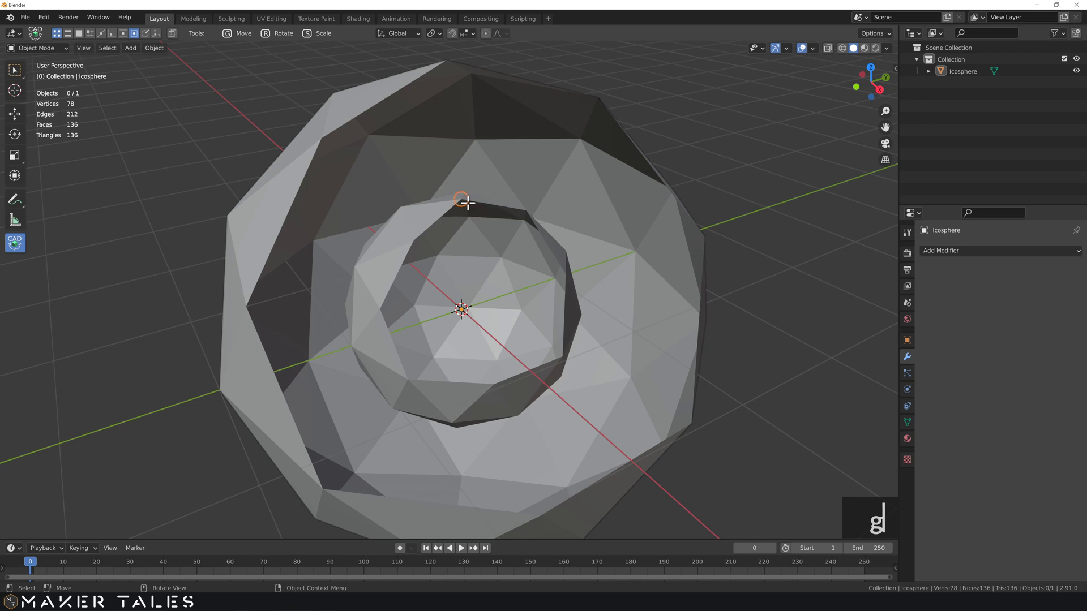
click(461, 200)
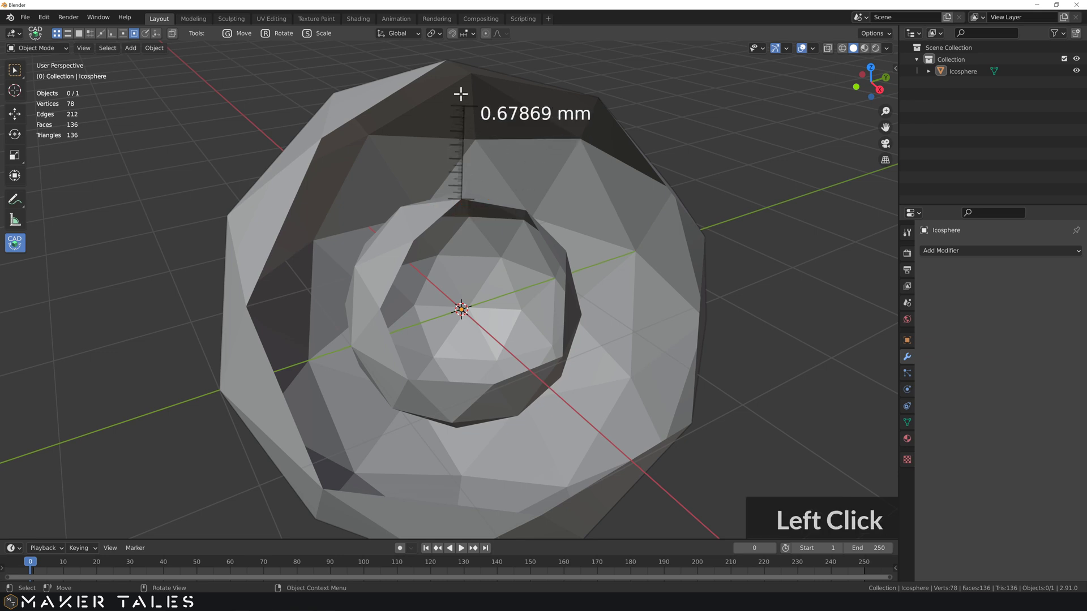
click(446, 60)
Orbit and take a second inner-to-outer vertex measurement, again reading roughly 1 mm (about 0.96 mm)
middle_drag(448, 56, 471, 191)
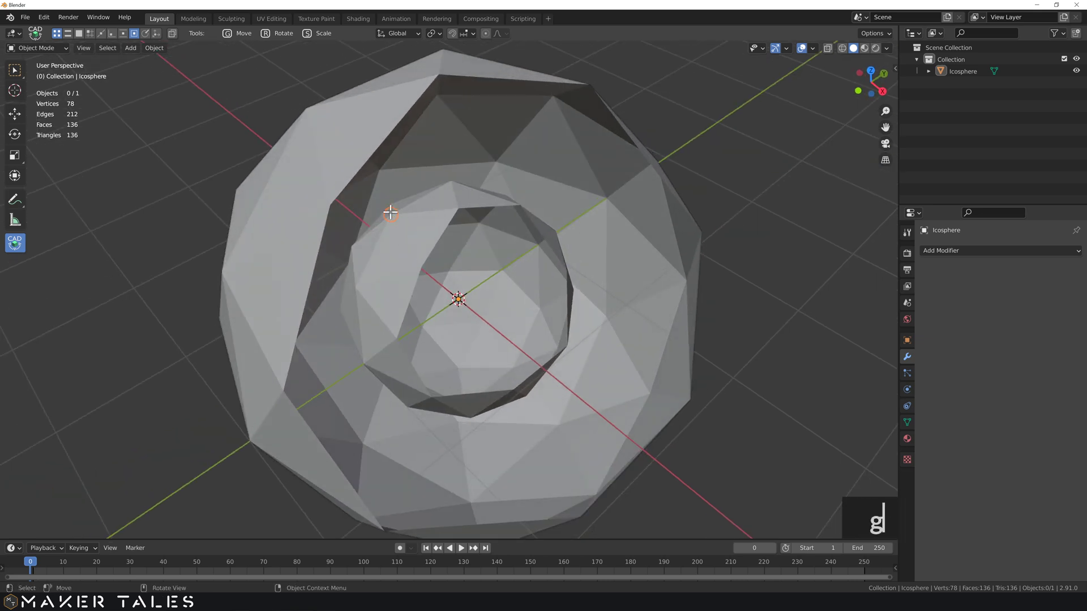
click(391, 213)
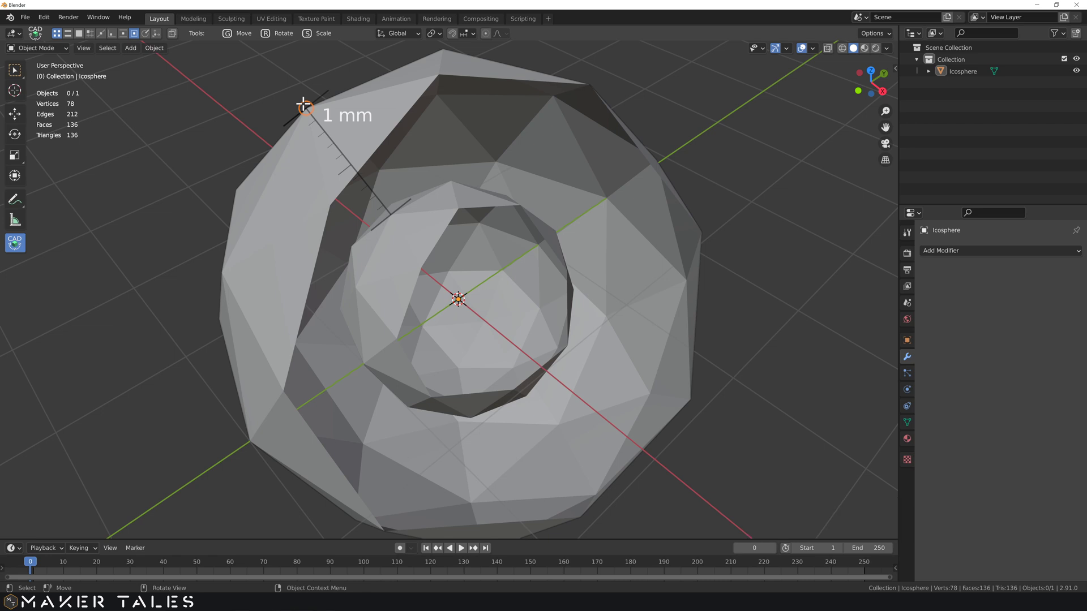
click(303, 105)
mouse_move(371, 201)
middle_down()
mouse_move(403, 241)
mouse_move(354, 218)
mouse_move(376, 213)
mouse_move(413, 238)
mouse_move(410, 260)
mouse_move(391, 244)
mouse_move(437, 258)
middle_up()
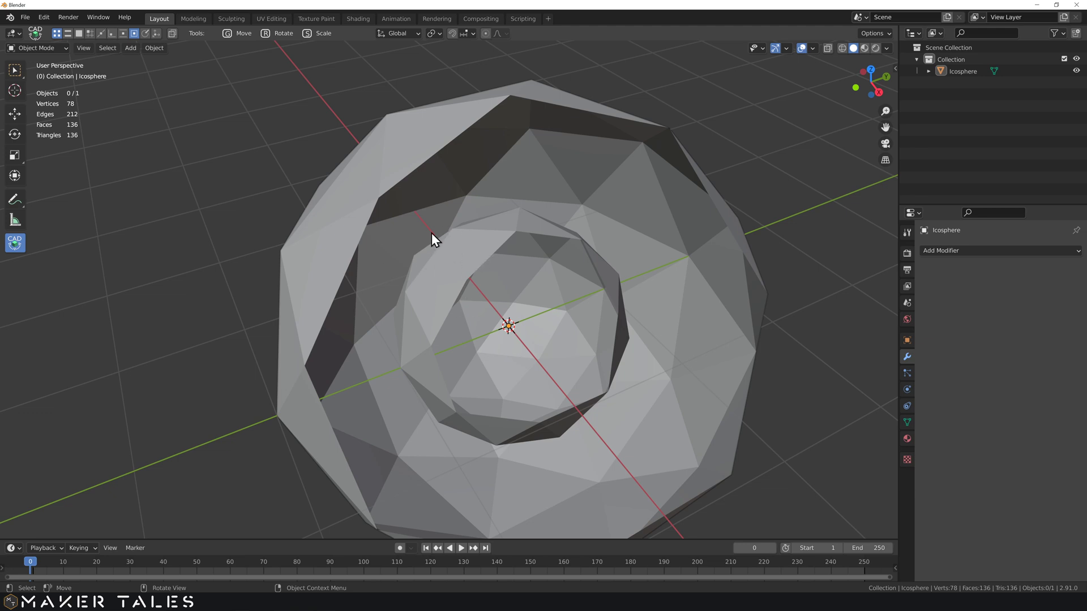
click(477, 246)
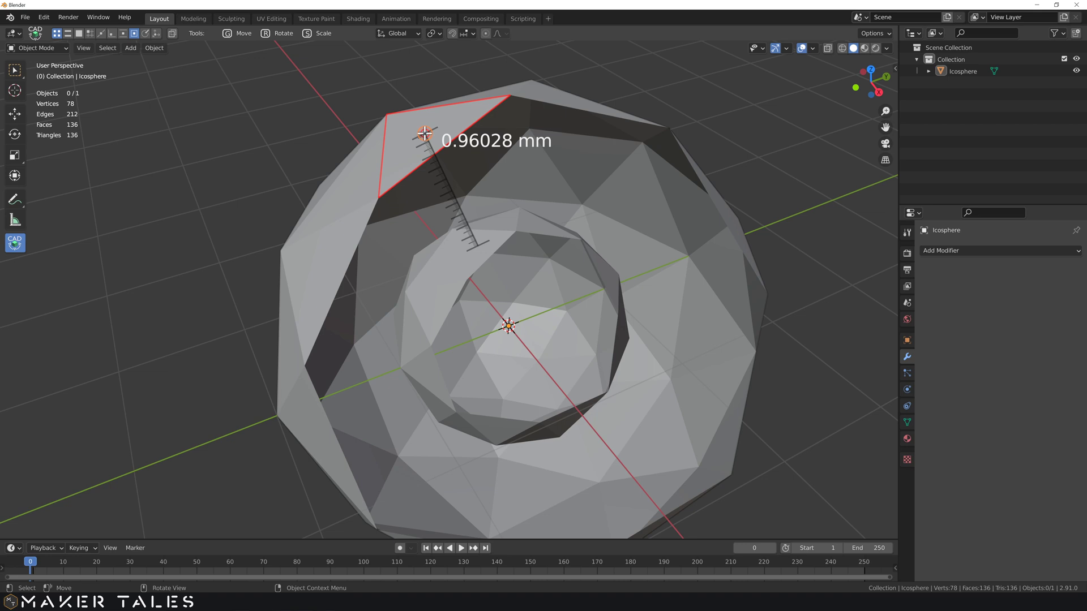
click(425, 134)
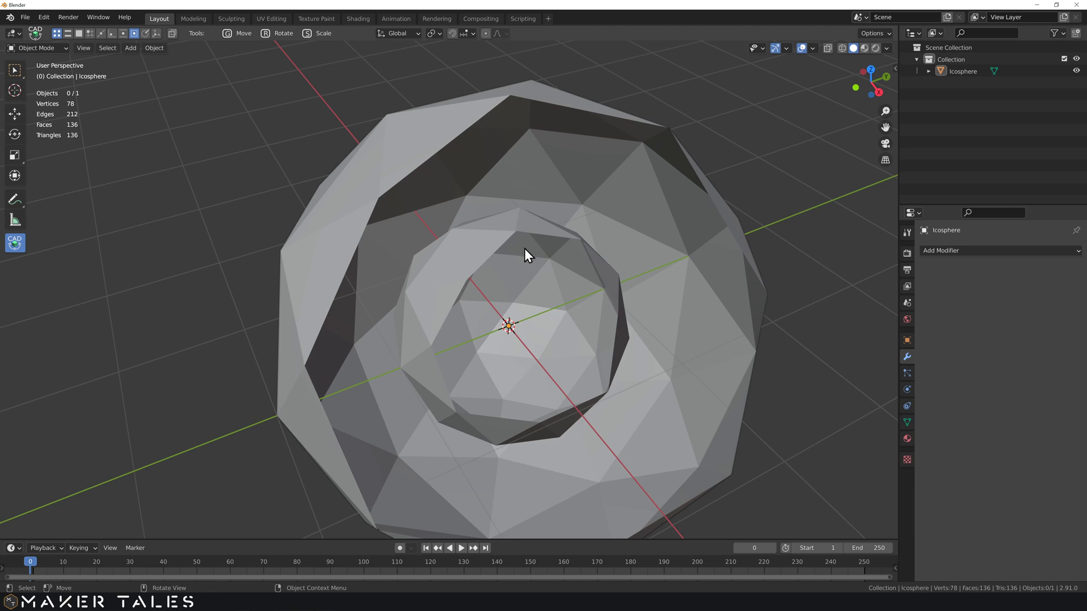
mouse_move(532, 248)
middle_down()
mouse_move(550, 267)
mouse_move(521, 228)
mouse_move(484, 205)
mouse_move(501, 242)
middle_up()
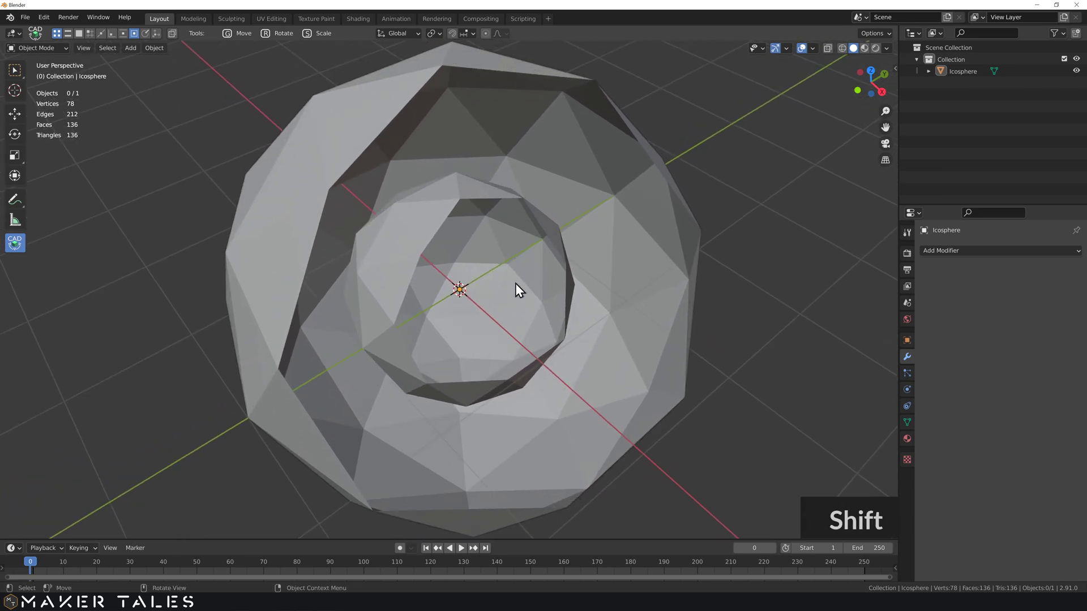
scroll(507, 287, down, 2)
mouse_move(506, 303)
middle_down()
mouse_move(483, 296)
mouse_move(468, 262)
mouse_move(495, 277)
mouse_move(498, 304)
mouse_move(526, 293)
mouse_move(521, 280)
mouse_move(512, 310)
mouse_move(474, 307)
middle_up()
scroll(499, 304, up, 2)
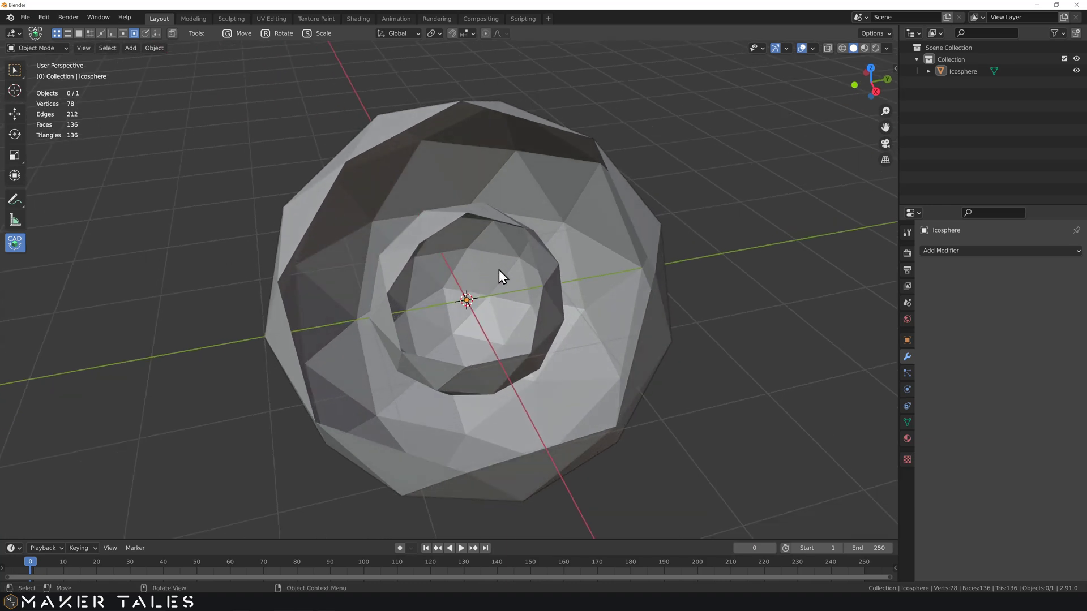
middle_drag(499, 271, 521, 264)
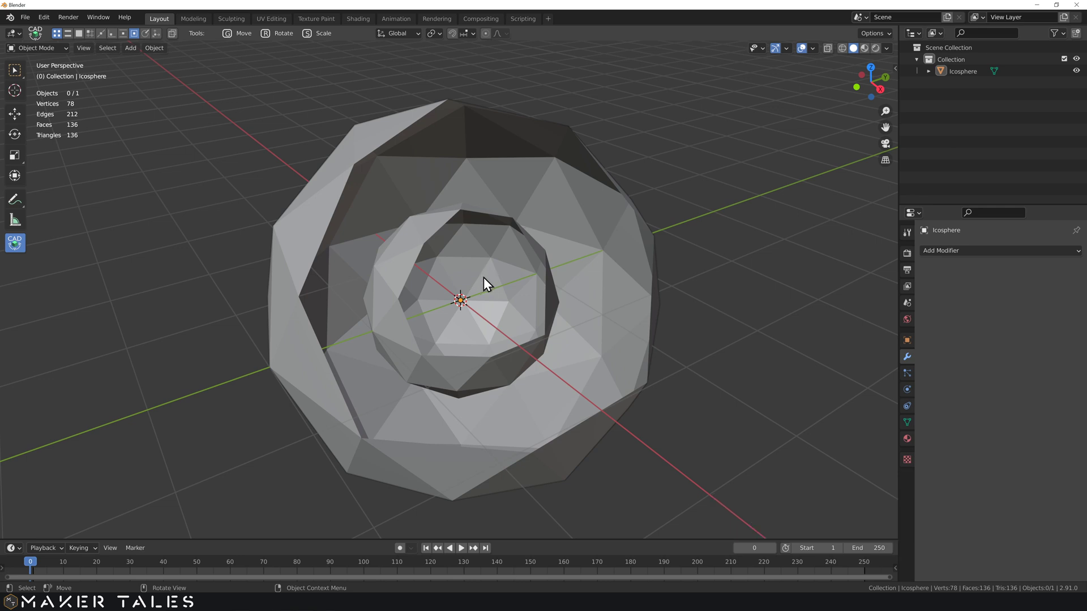
middle_drag(483, 278, 496, 274)
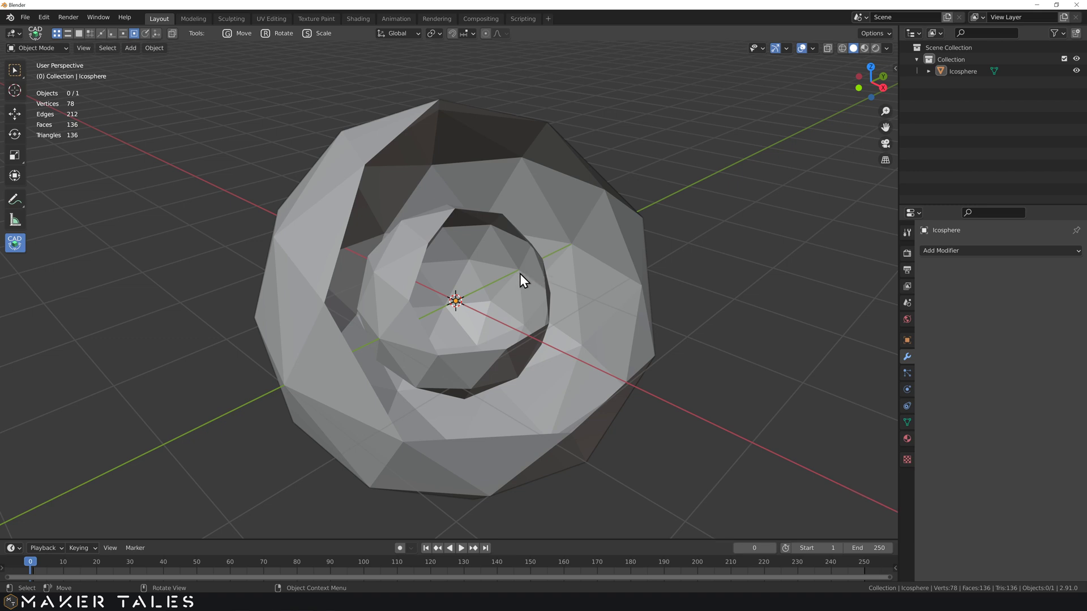
mouse_move(495, 283)
middle_down()
mouse_move(460, 258)
mouse_move(492, 300)
mouse_move(475, 283)
middle_up()
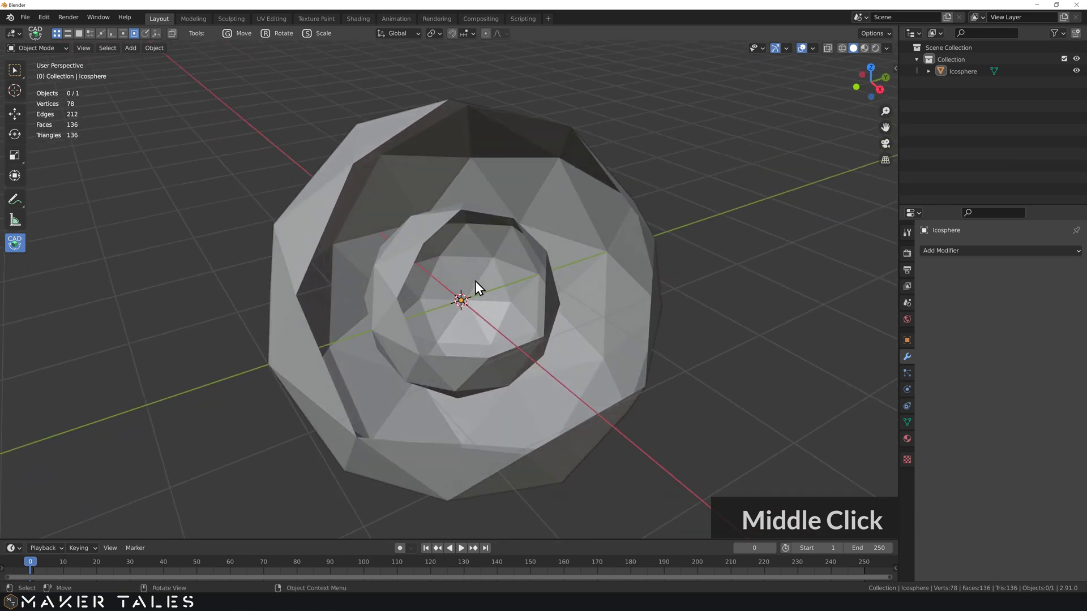